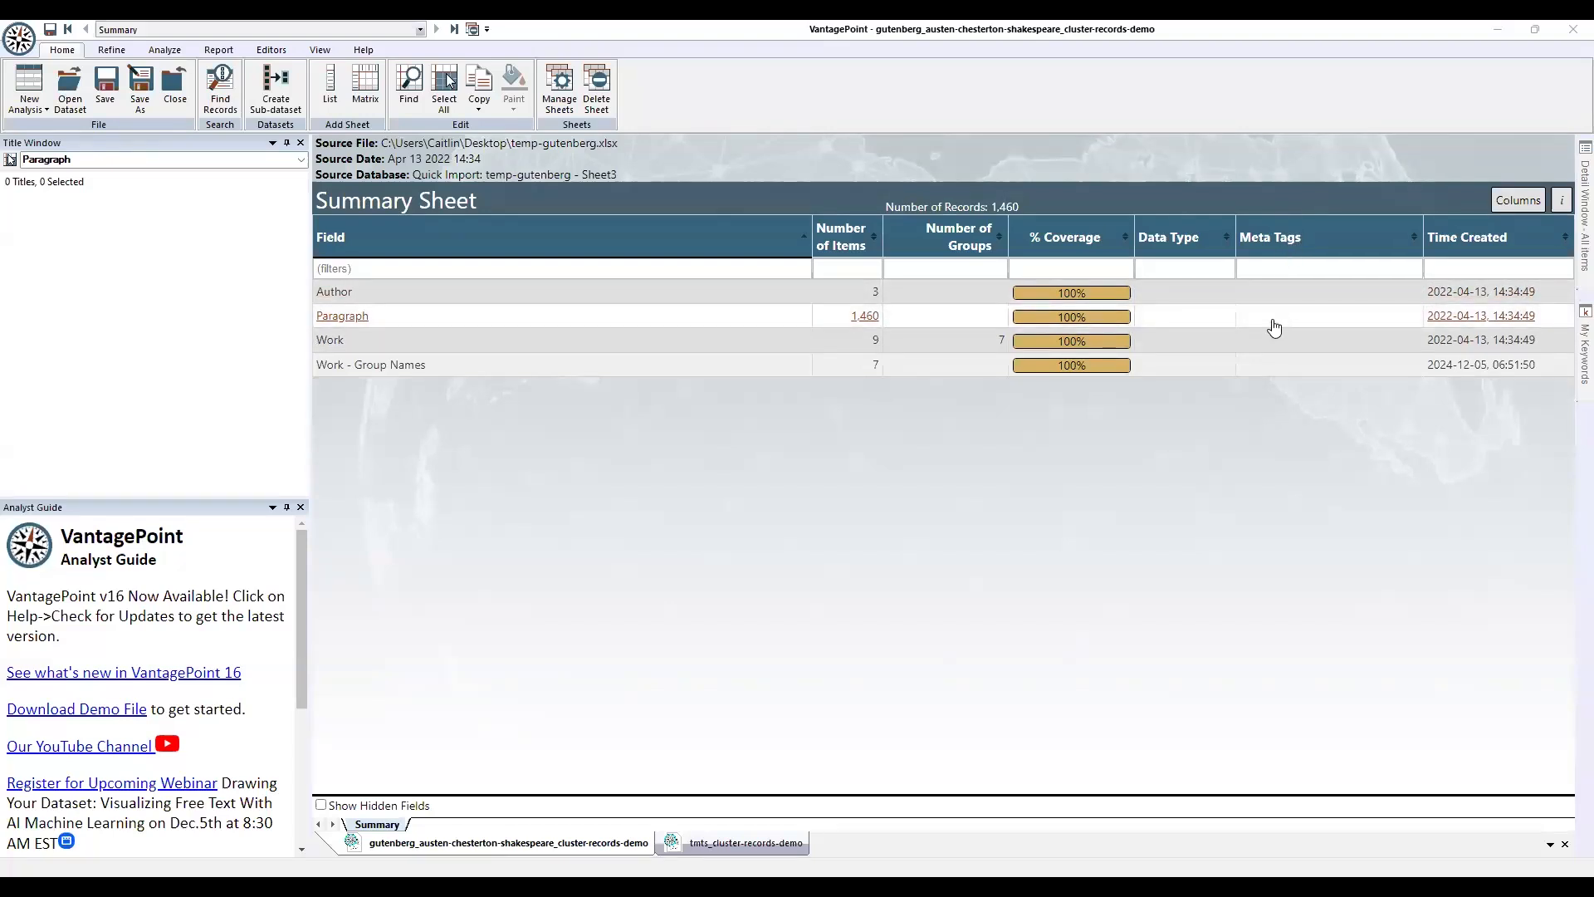
Add the Training Field meta tag to the Paragraph field through Set Meta Tags.
right_click(1276, 325)
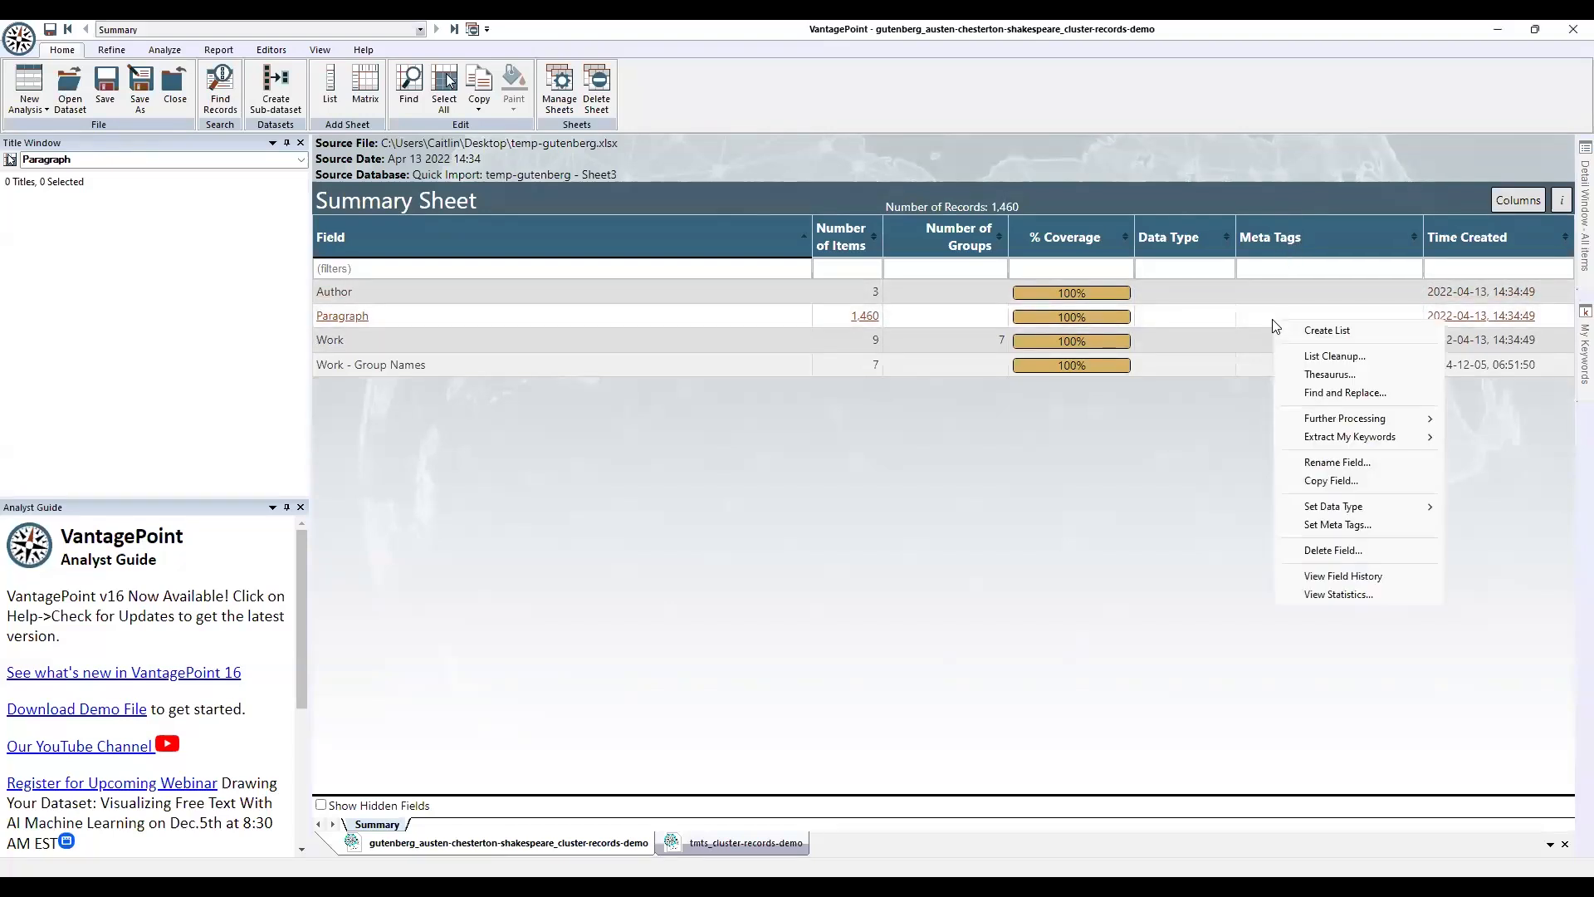
left_click(1369, 528)
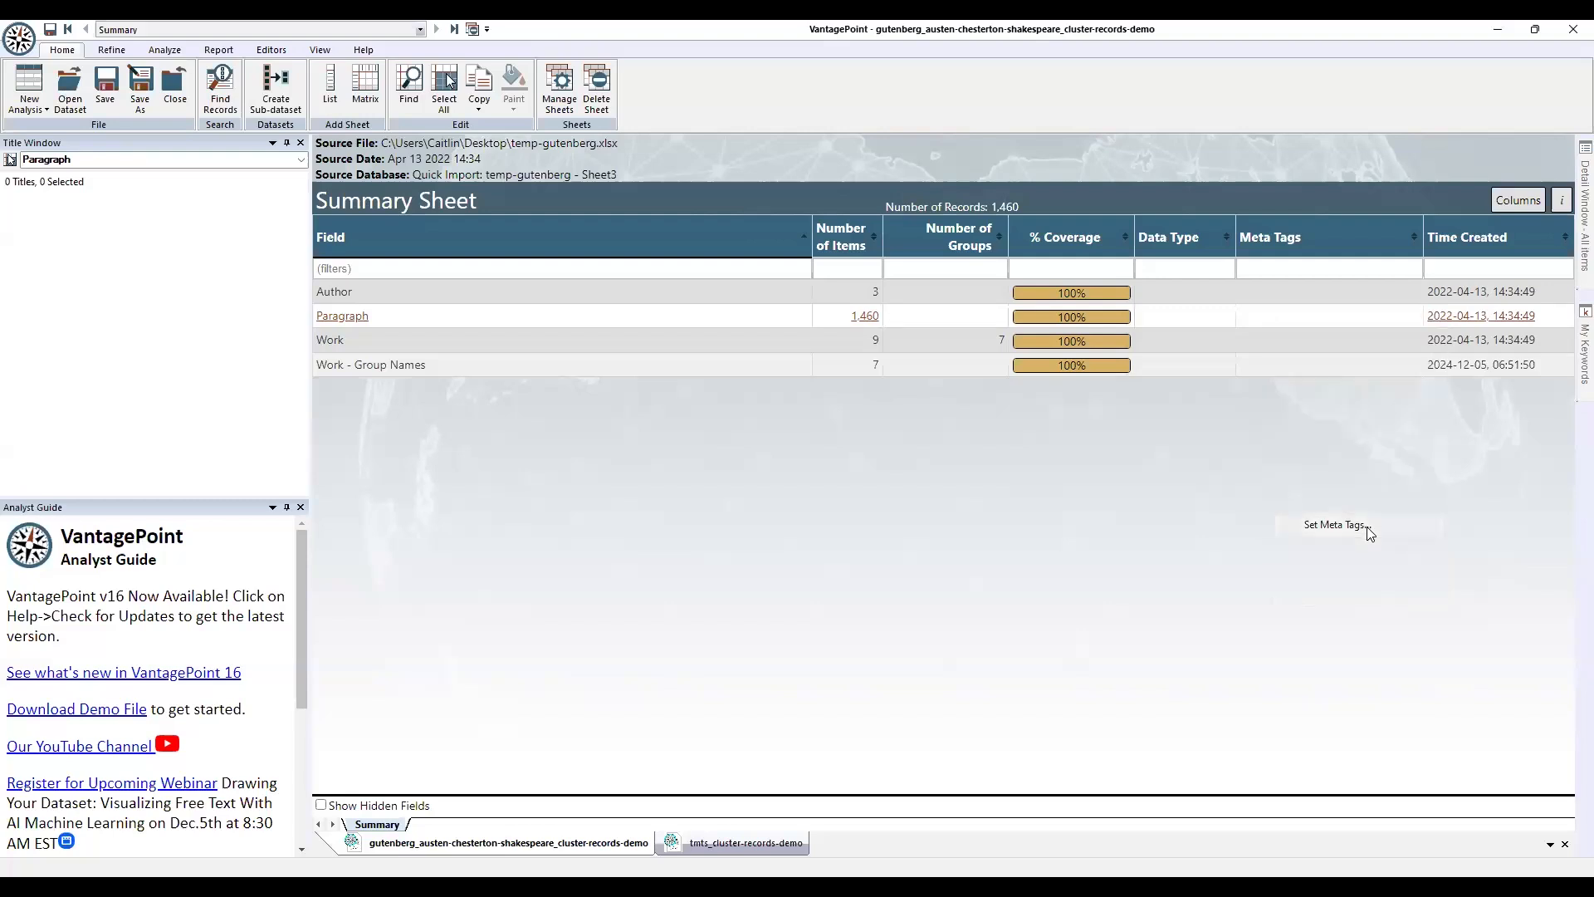
scroll(679, 433, "down", 2)
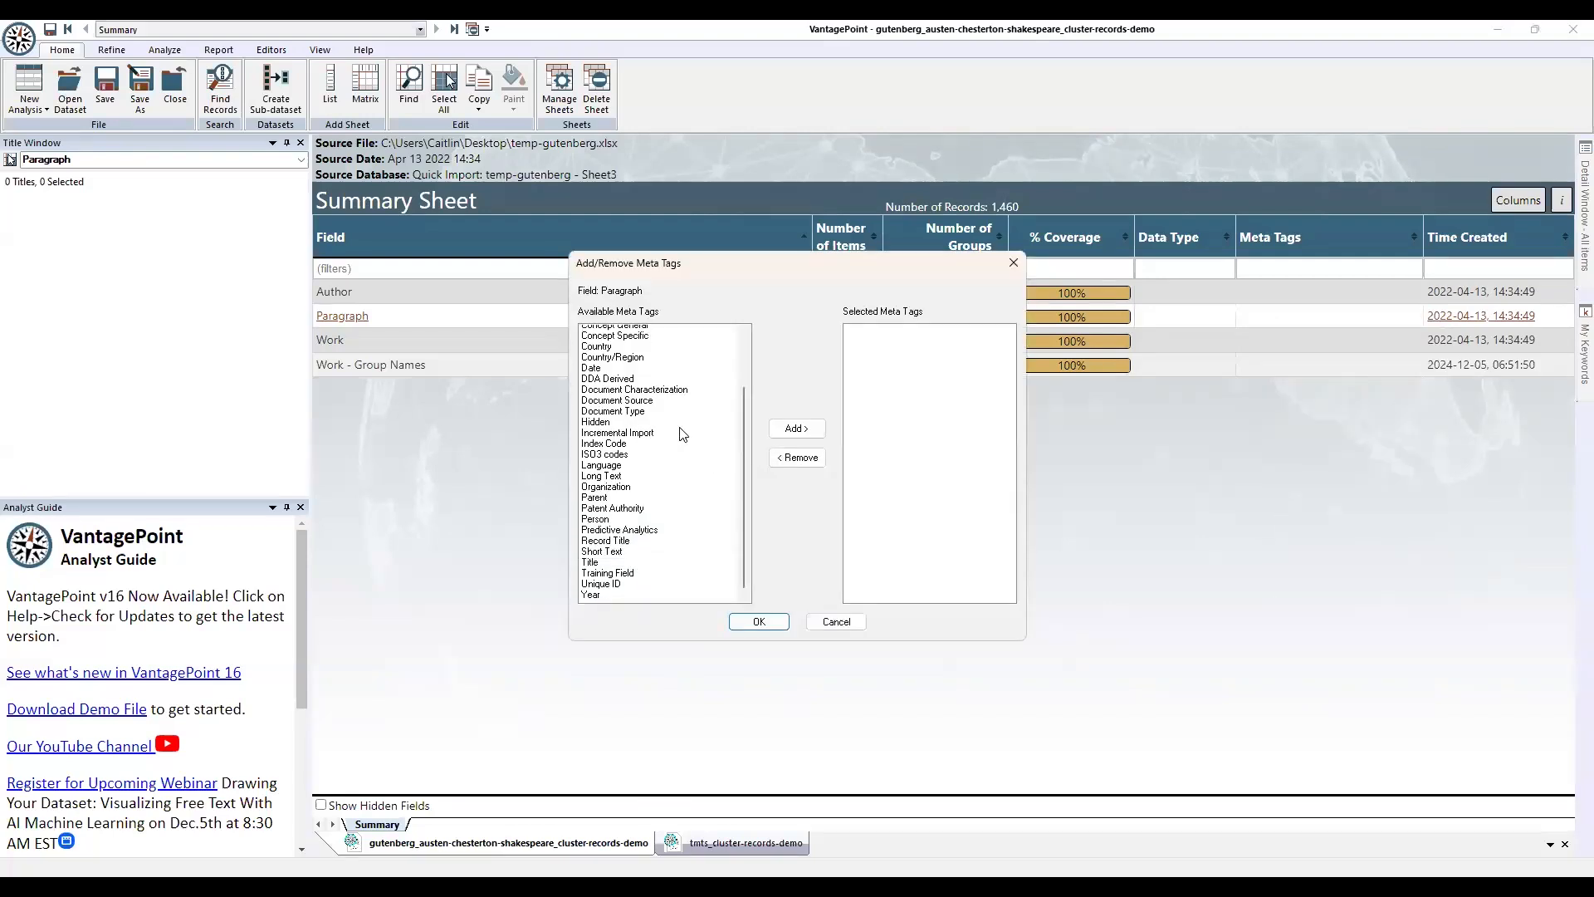
left_click(618, 568)
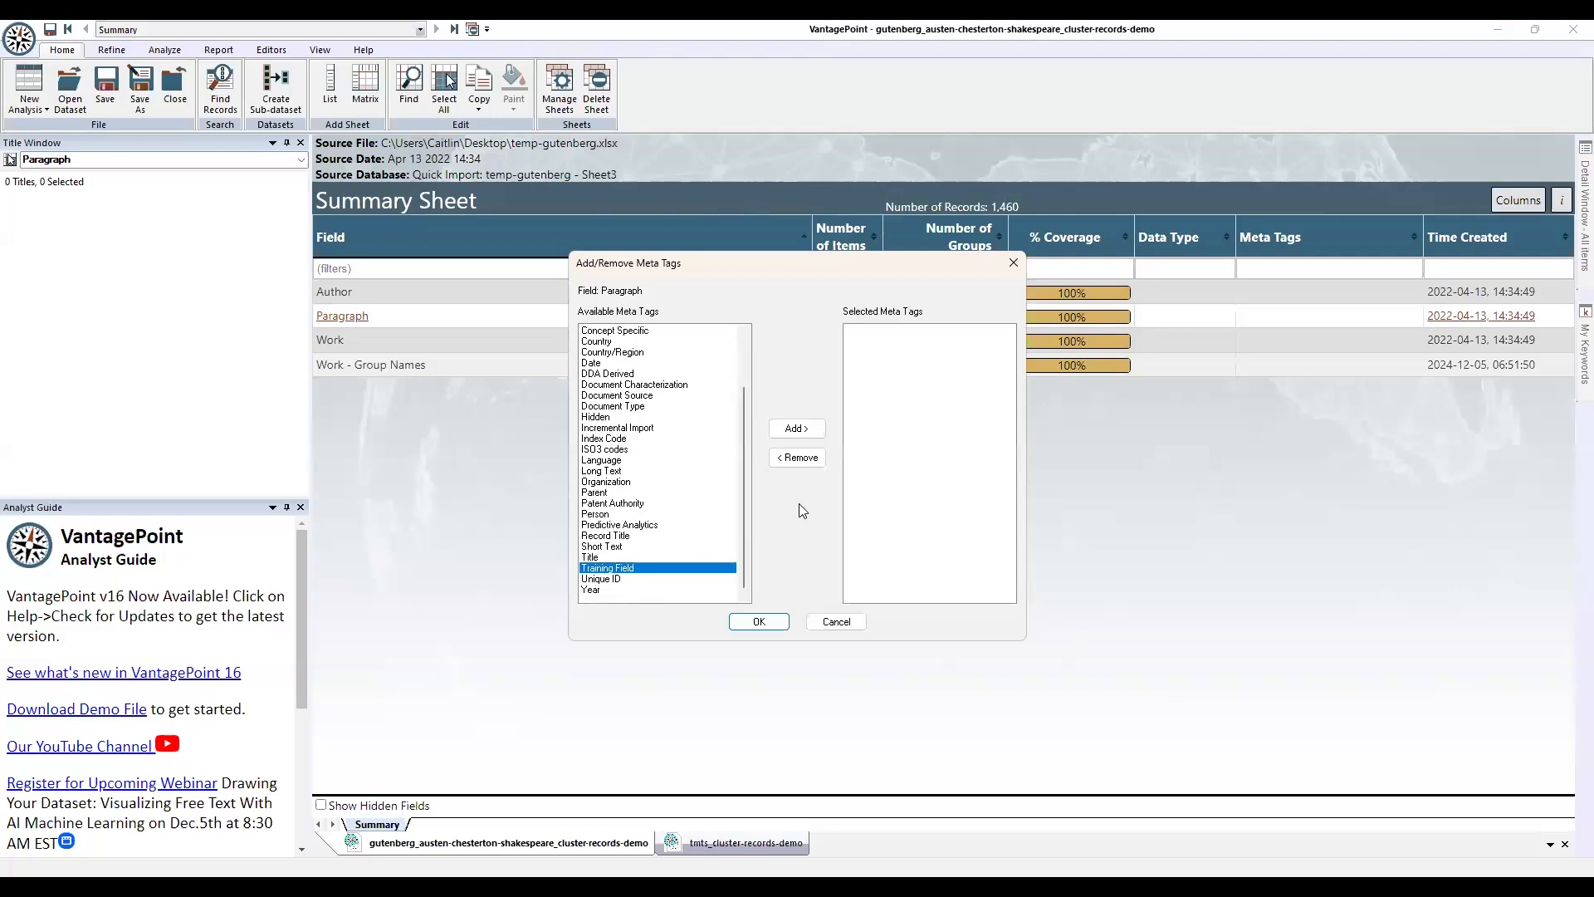
left_click(801, 430)
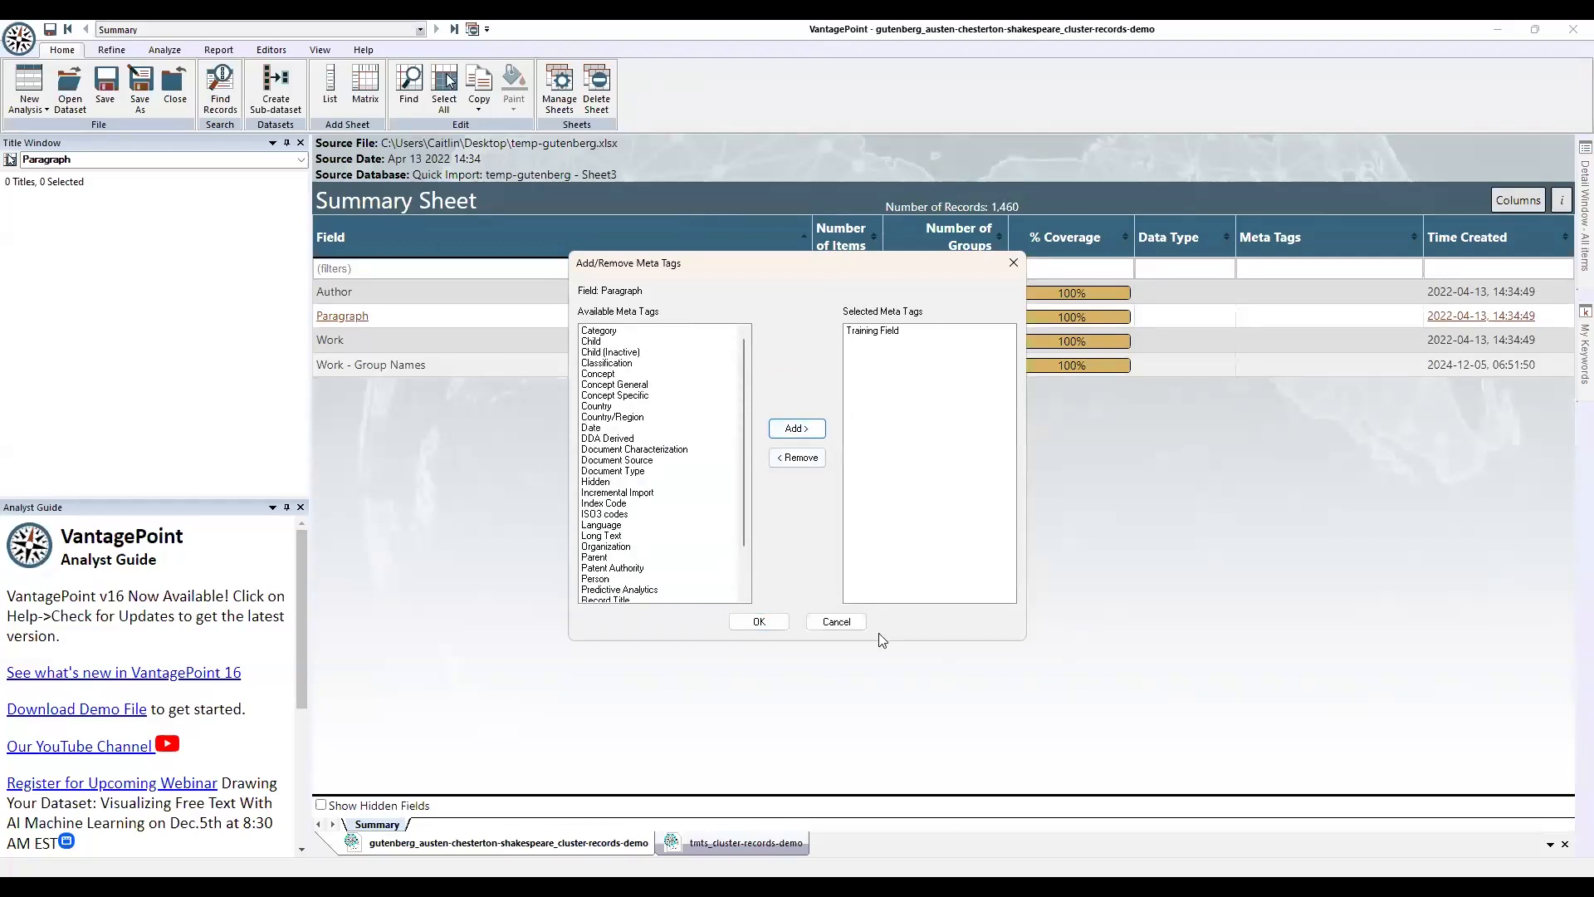
left_click(758, 623)
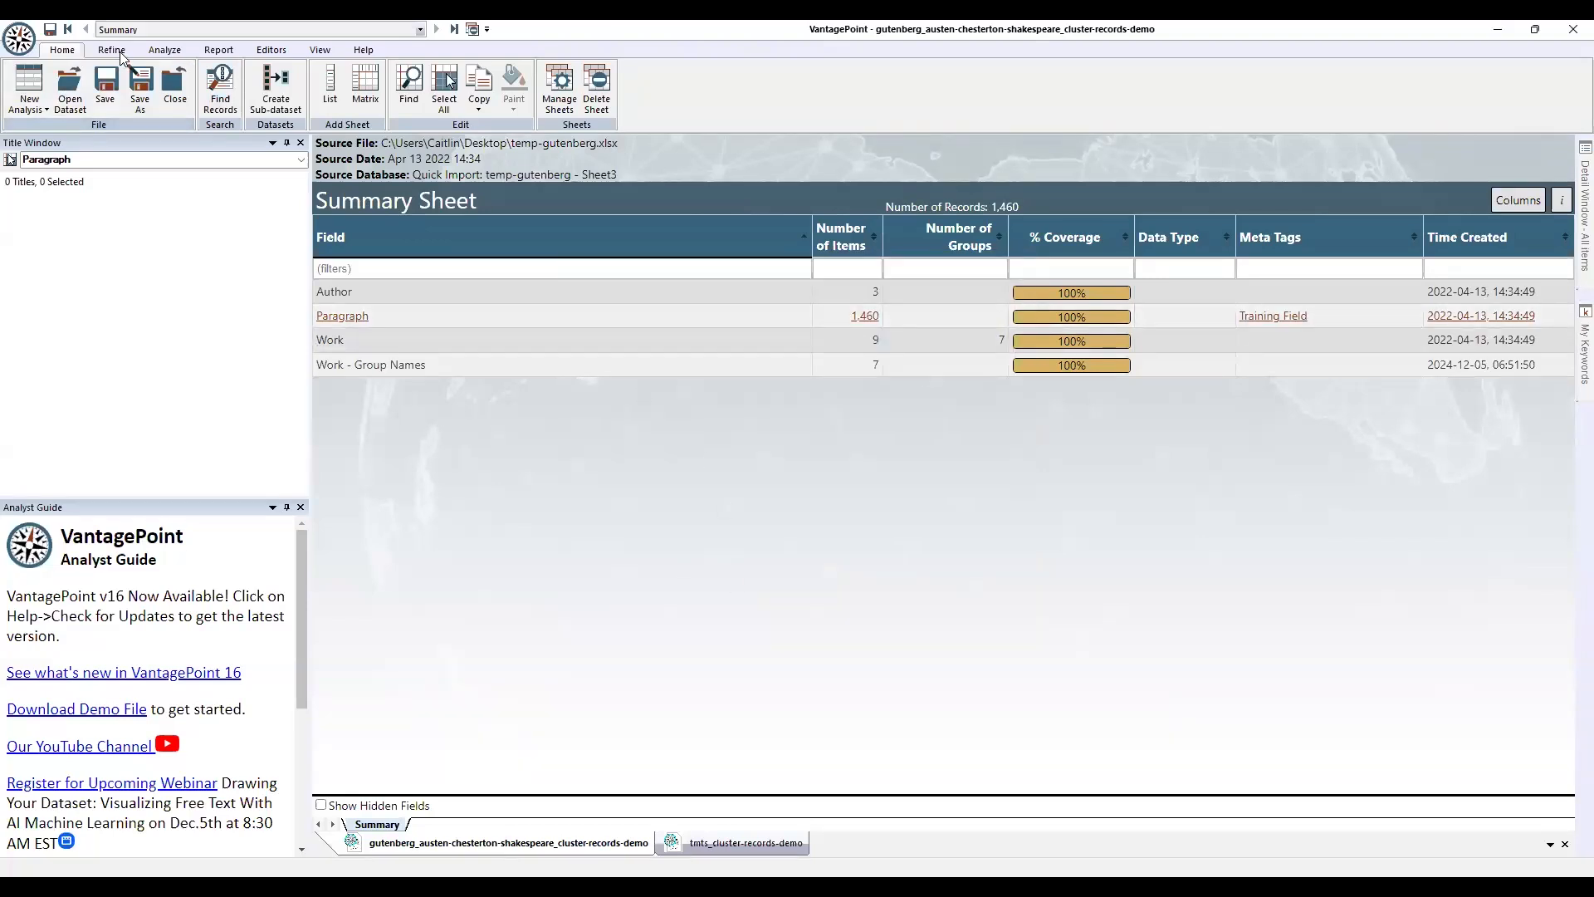
Run Analyze > Cluster Records on the paragraph records, accepting the long-running warning.
left_click(164, 51)
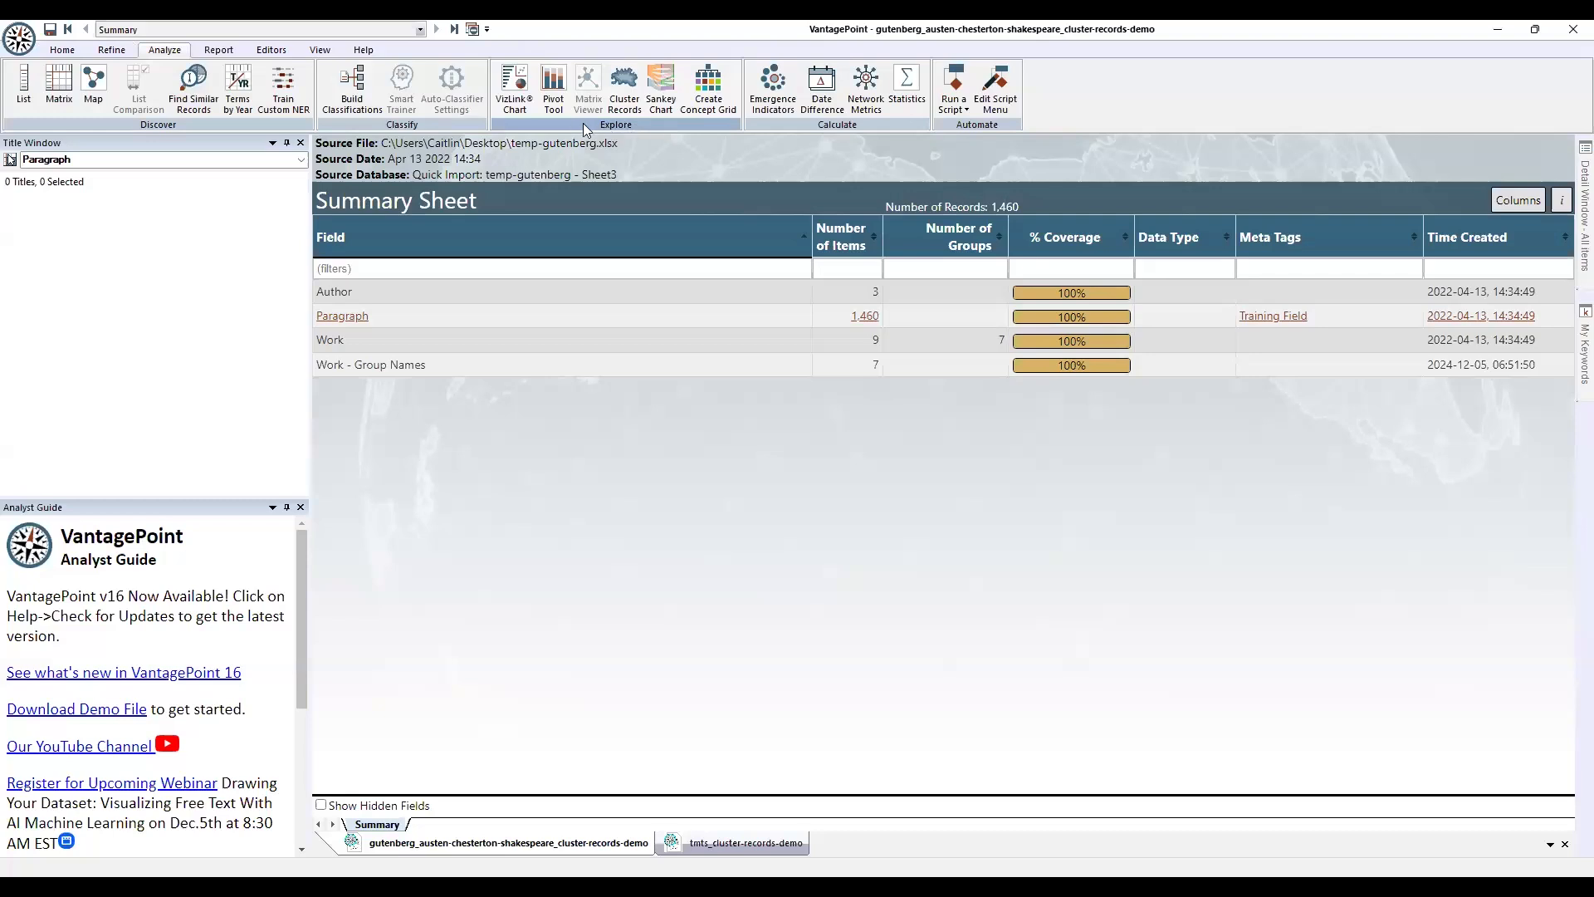
left_click(626, 88)
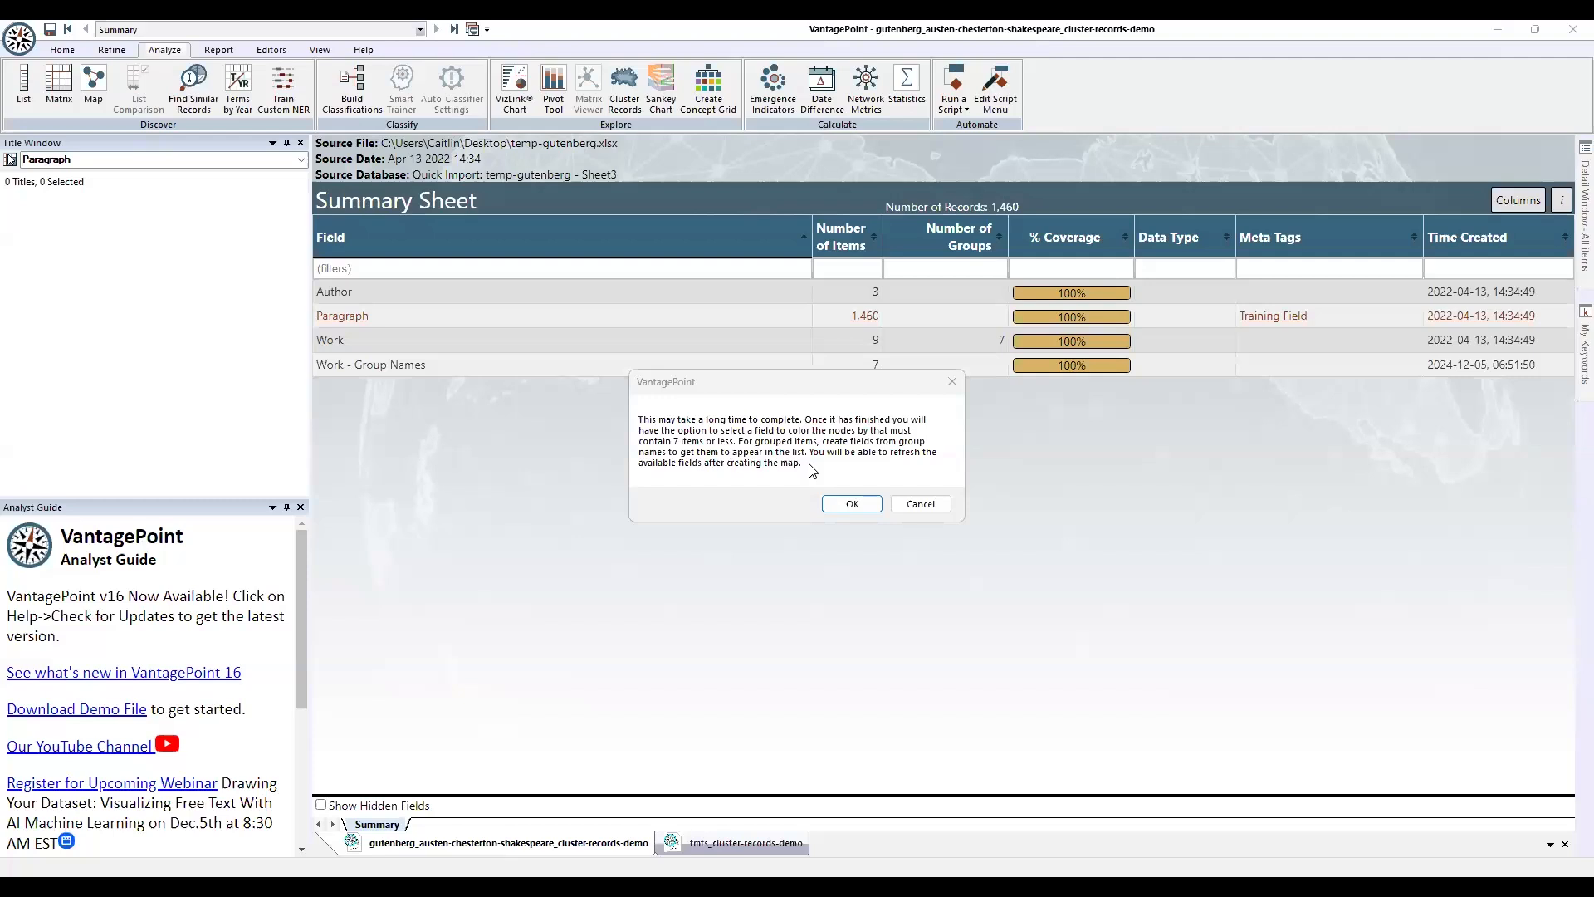
left_click(854, 504)
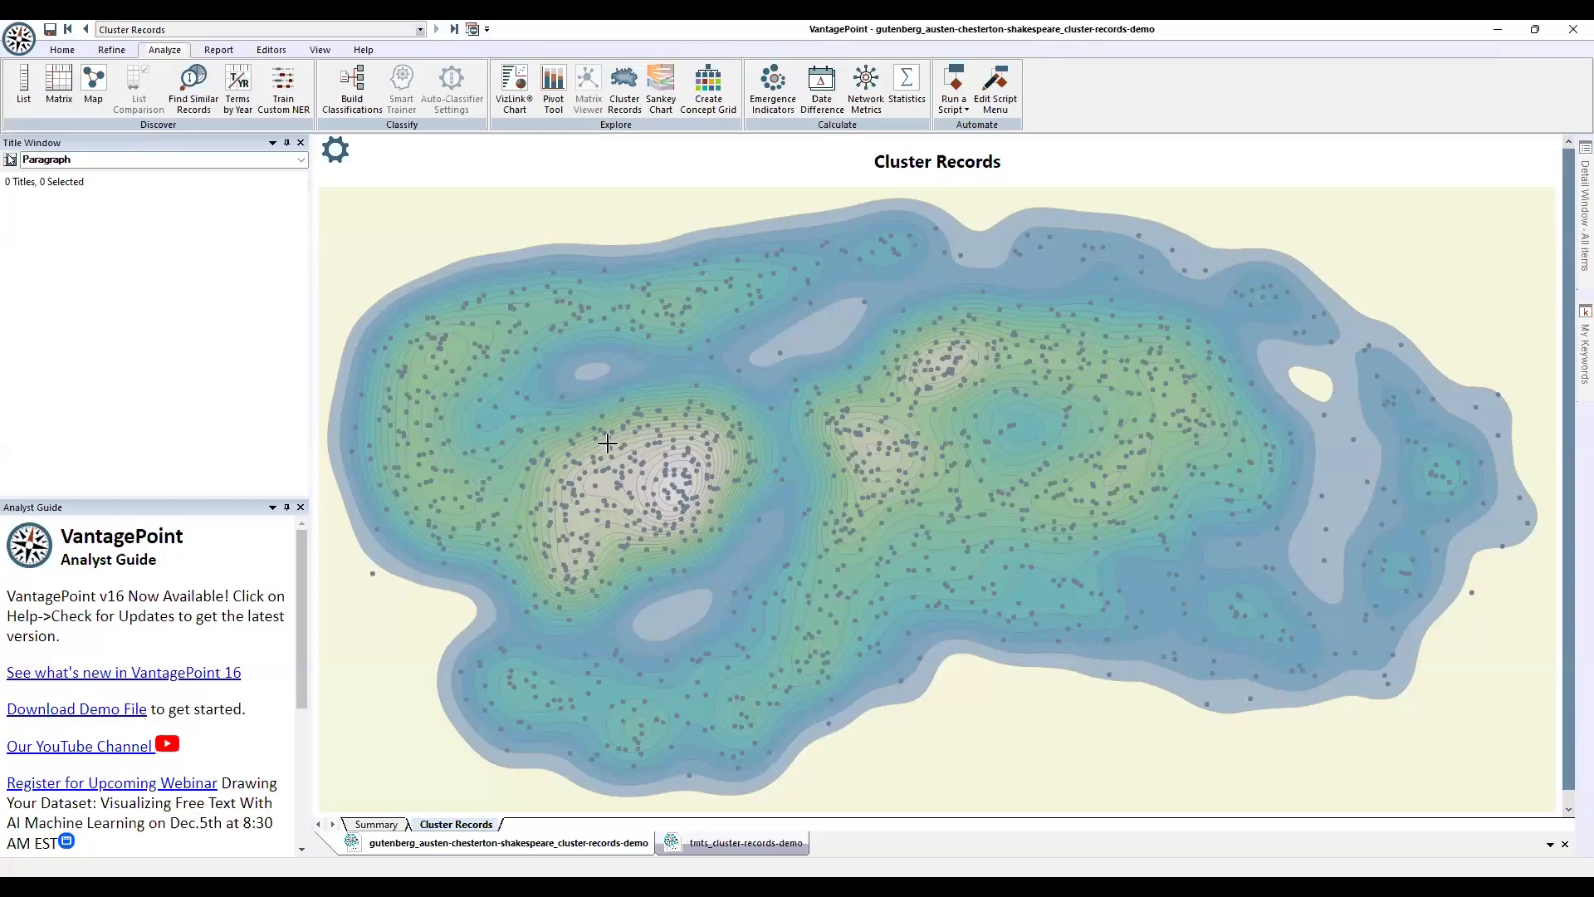
left_click_drag(503, 434, 767, 575)
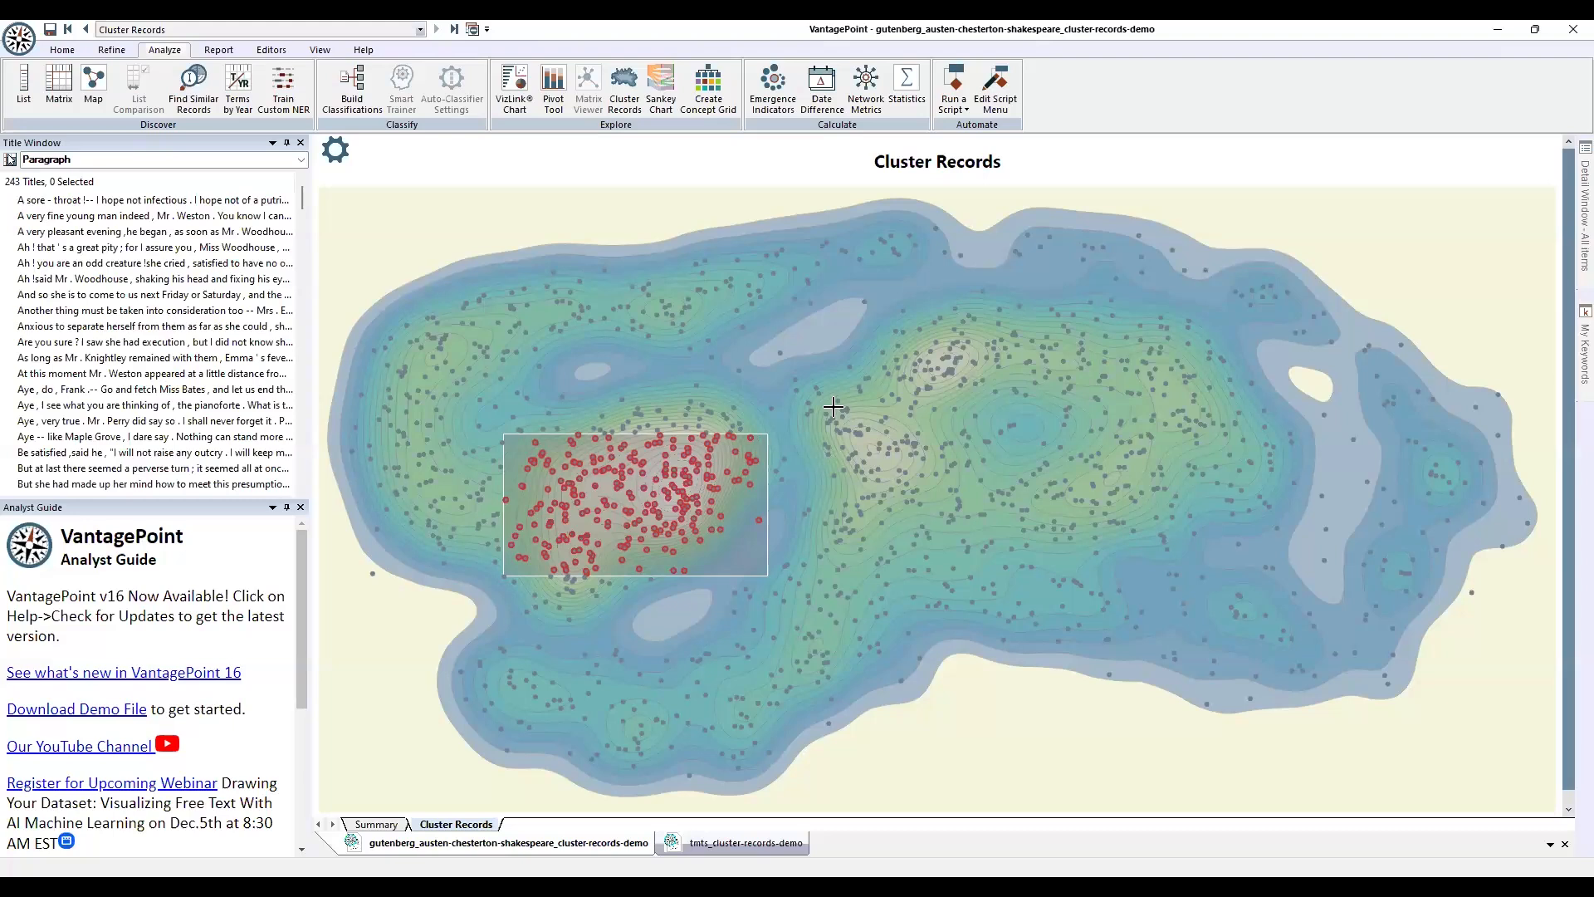
left_click_drag(826, 404, 931, 486)
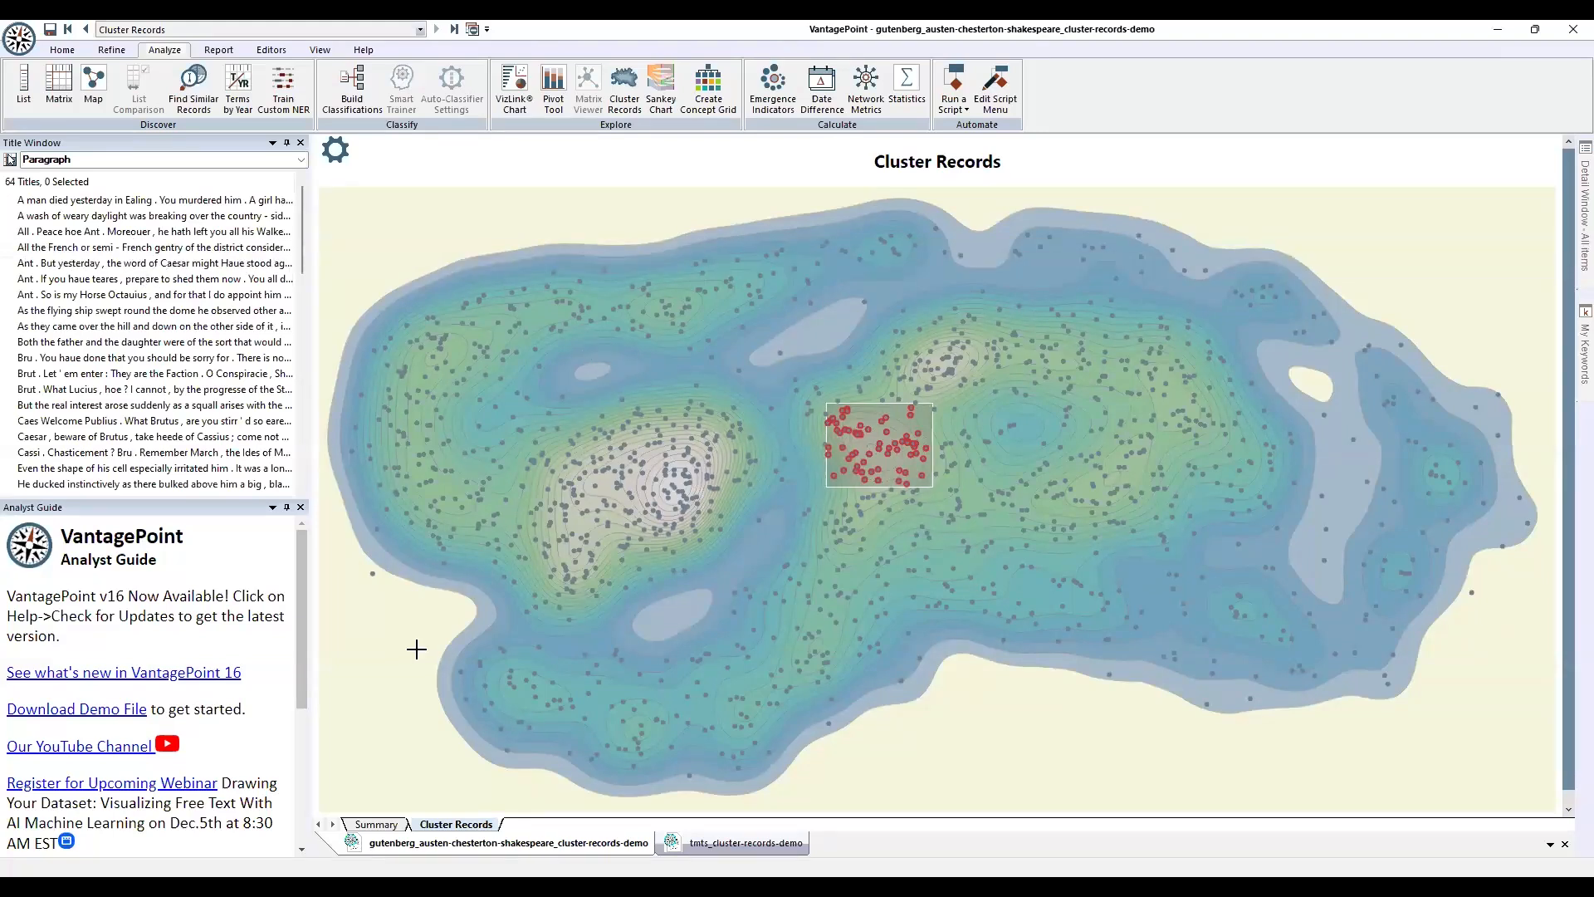
left_click(410, 609)
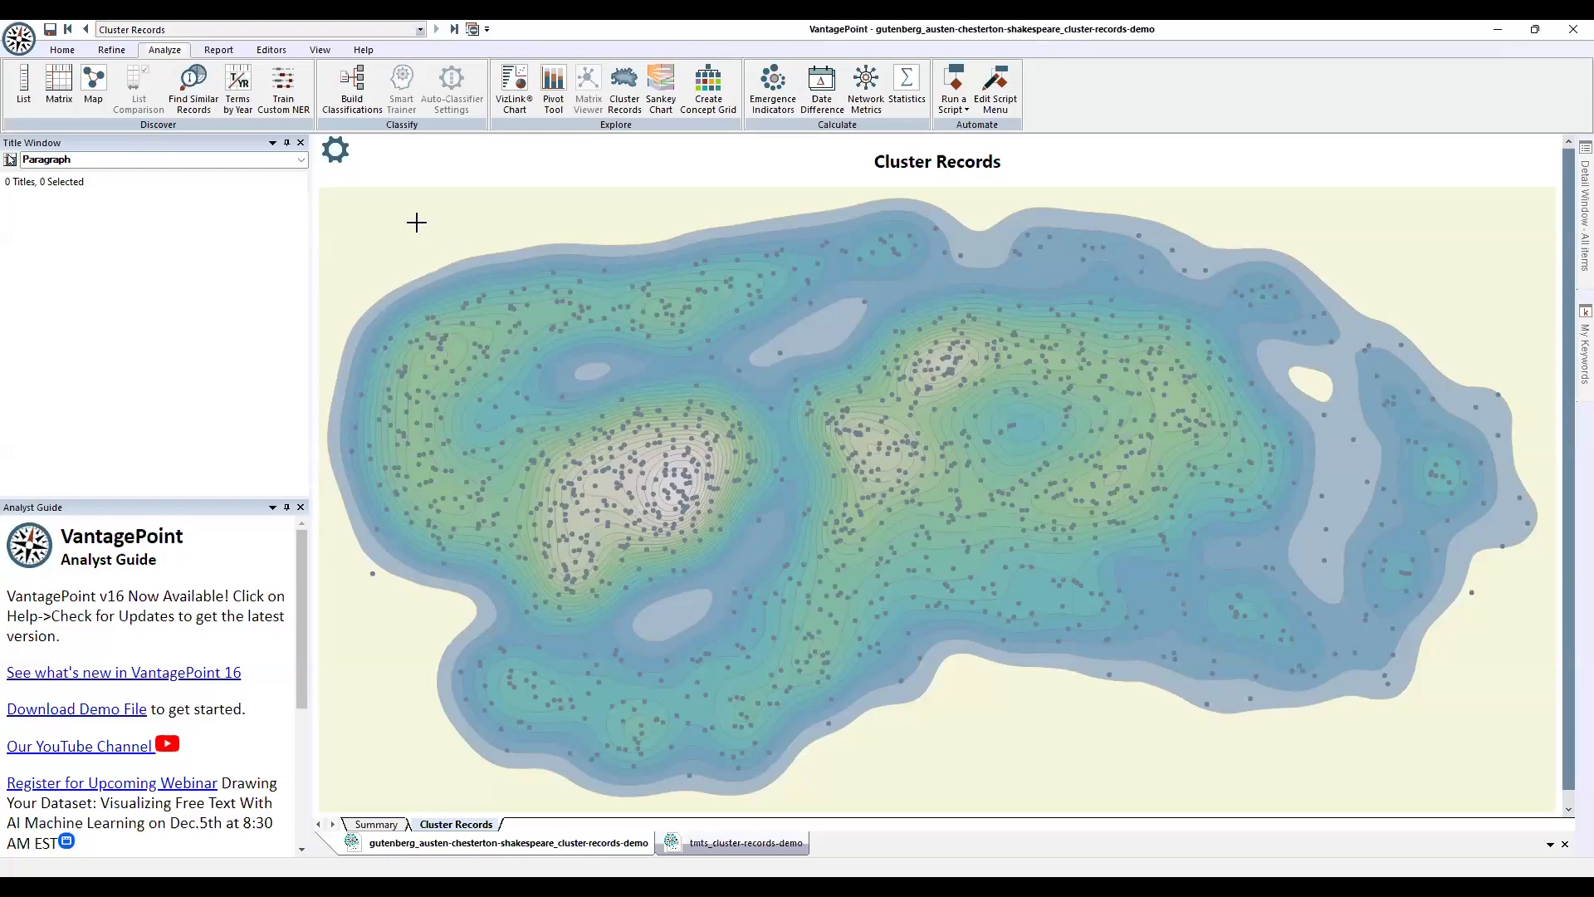
Uncheck Plot Contour and colour the map's dots by the Author field.
left_click(337, 152)
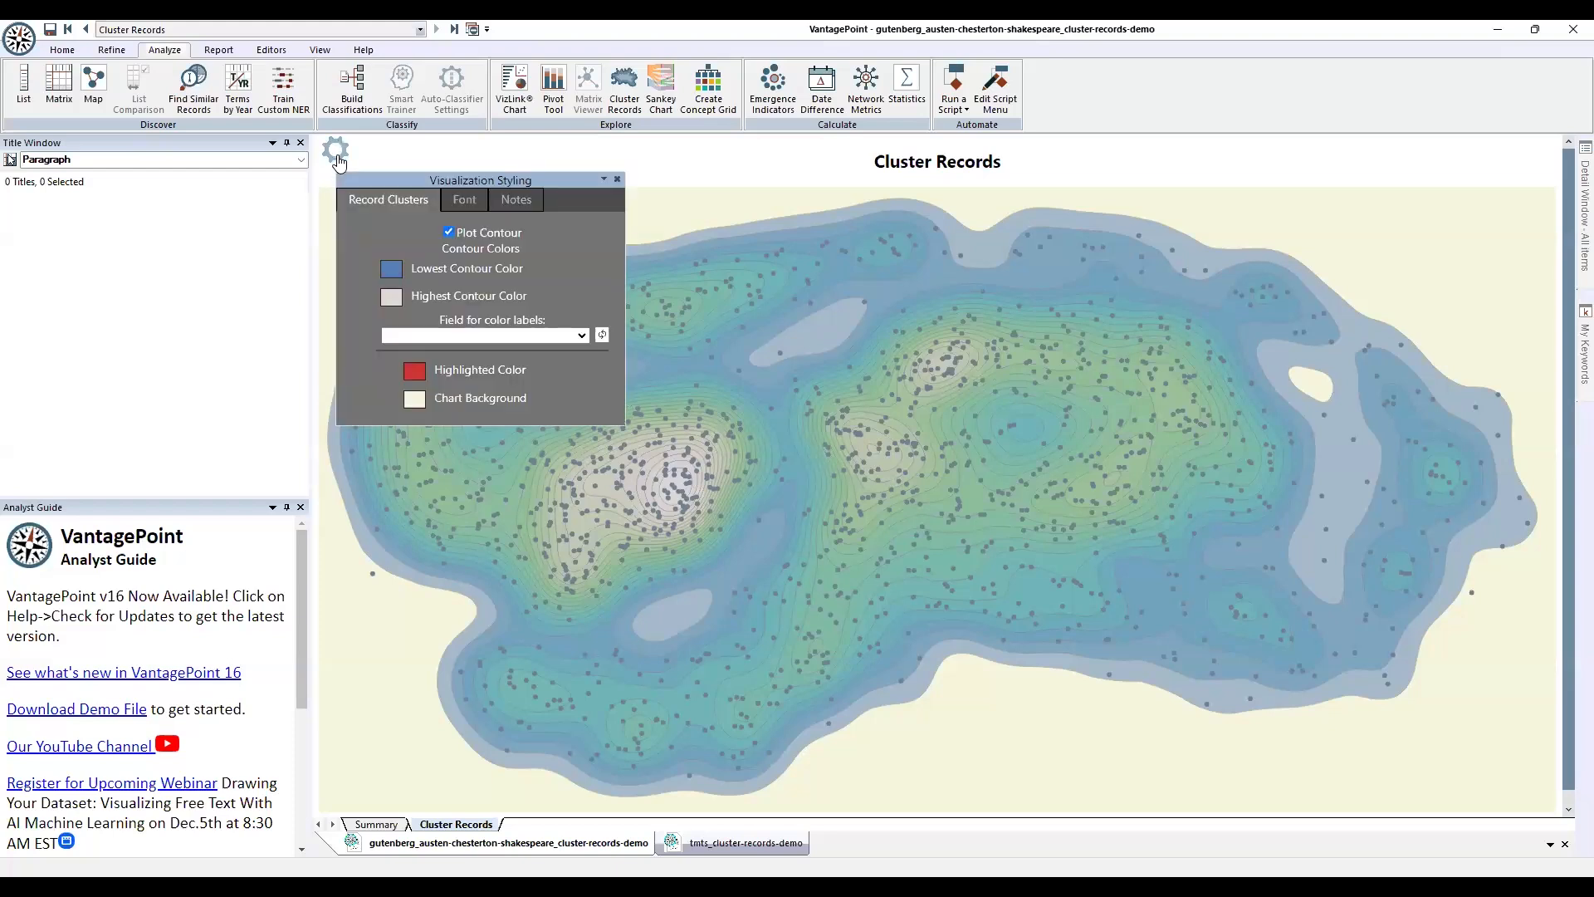
left_click(450, 233)
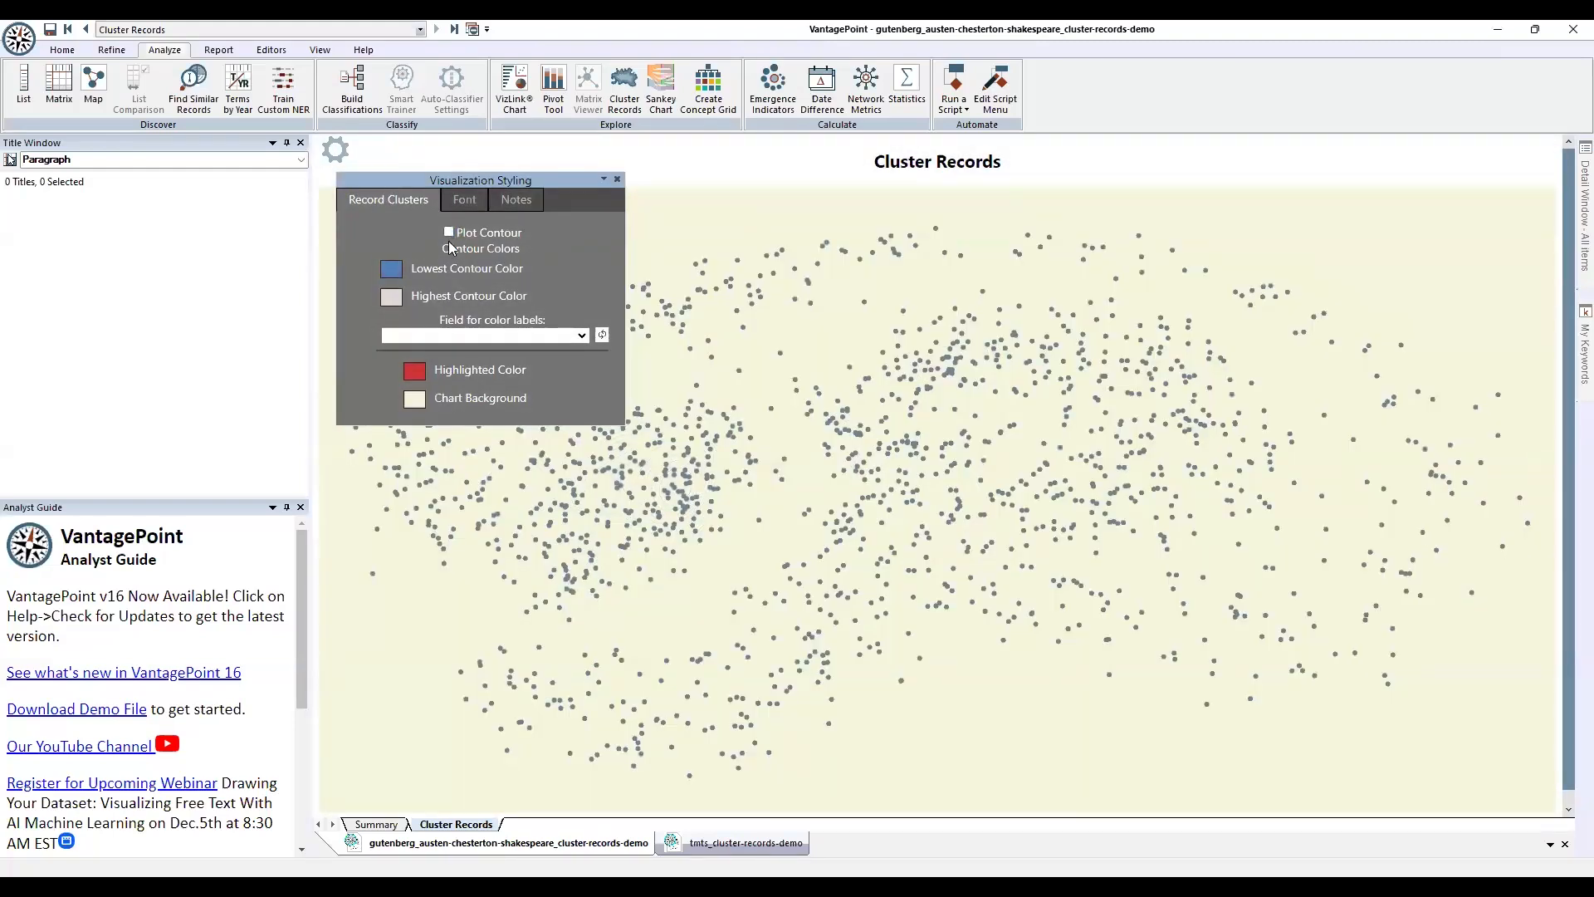
left_click(585, 337)
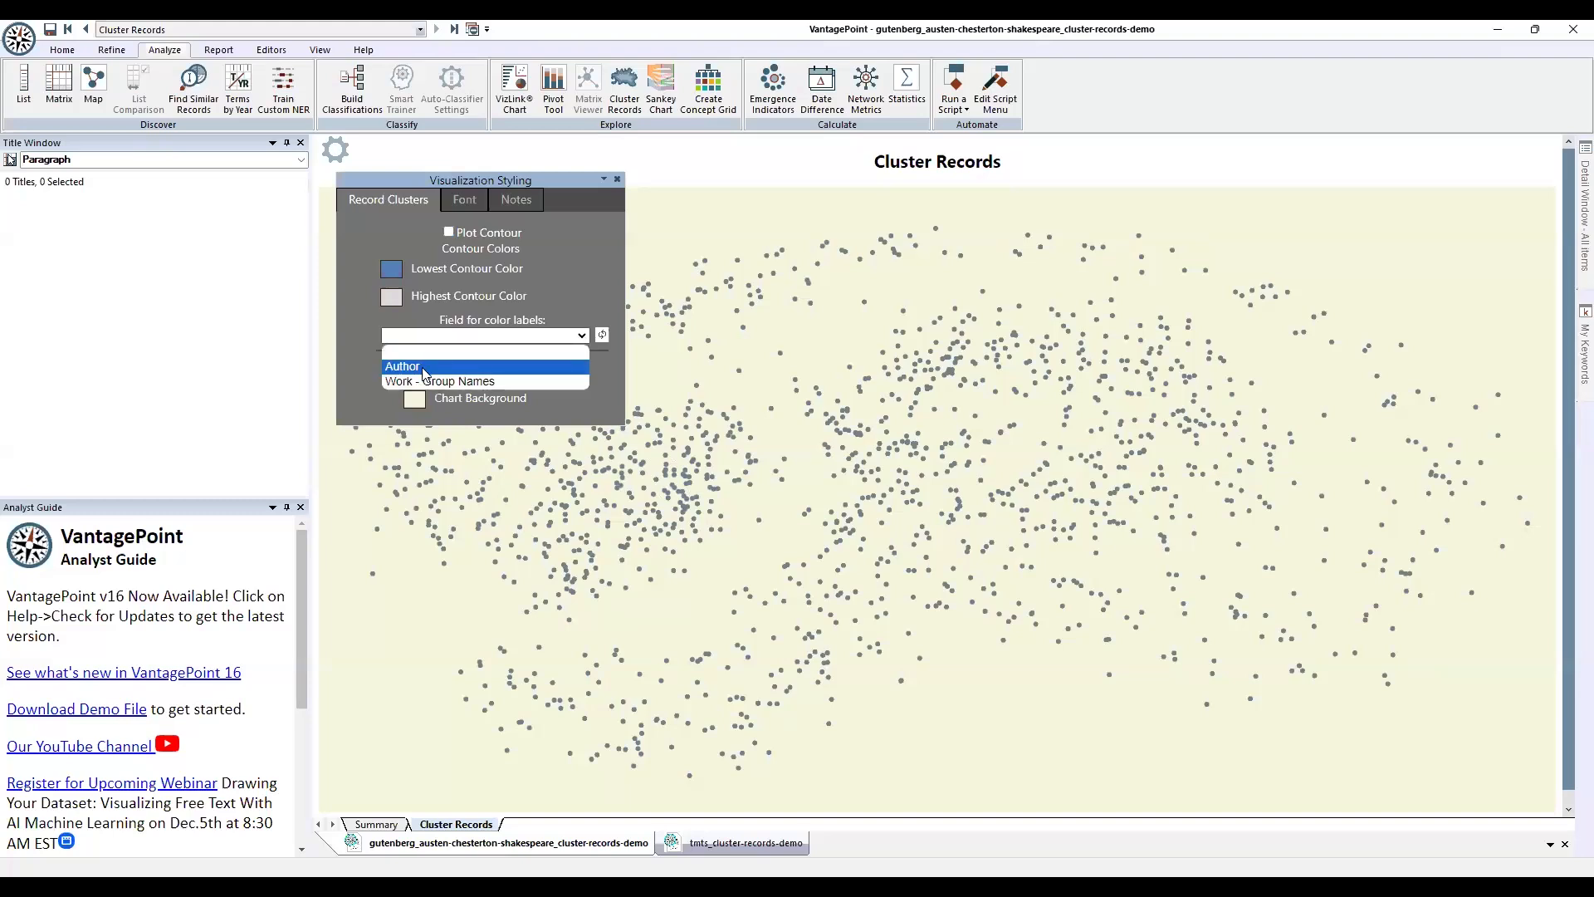
left_click(404, 367)
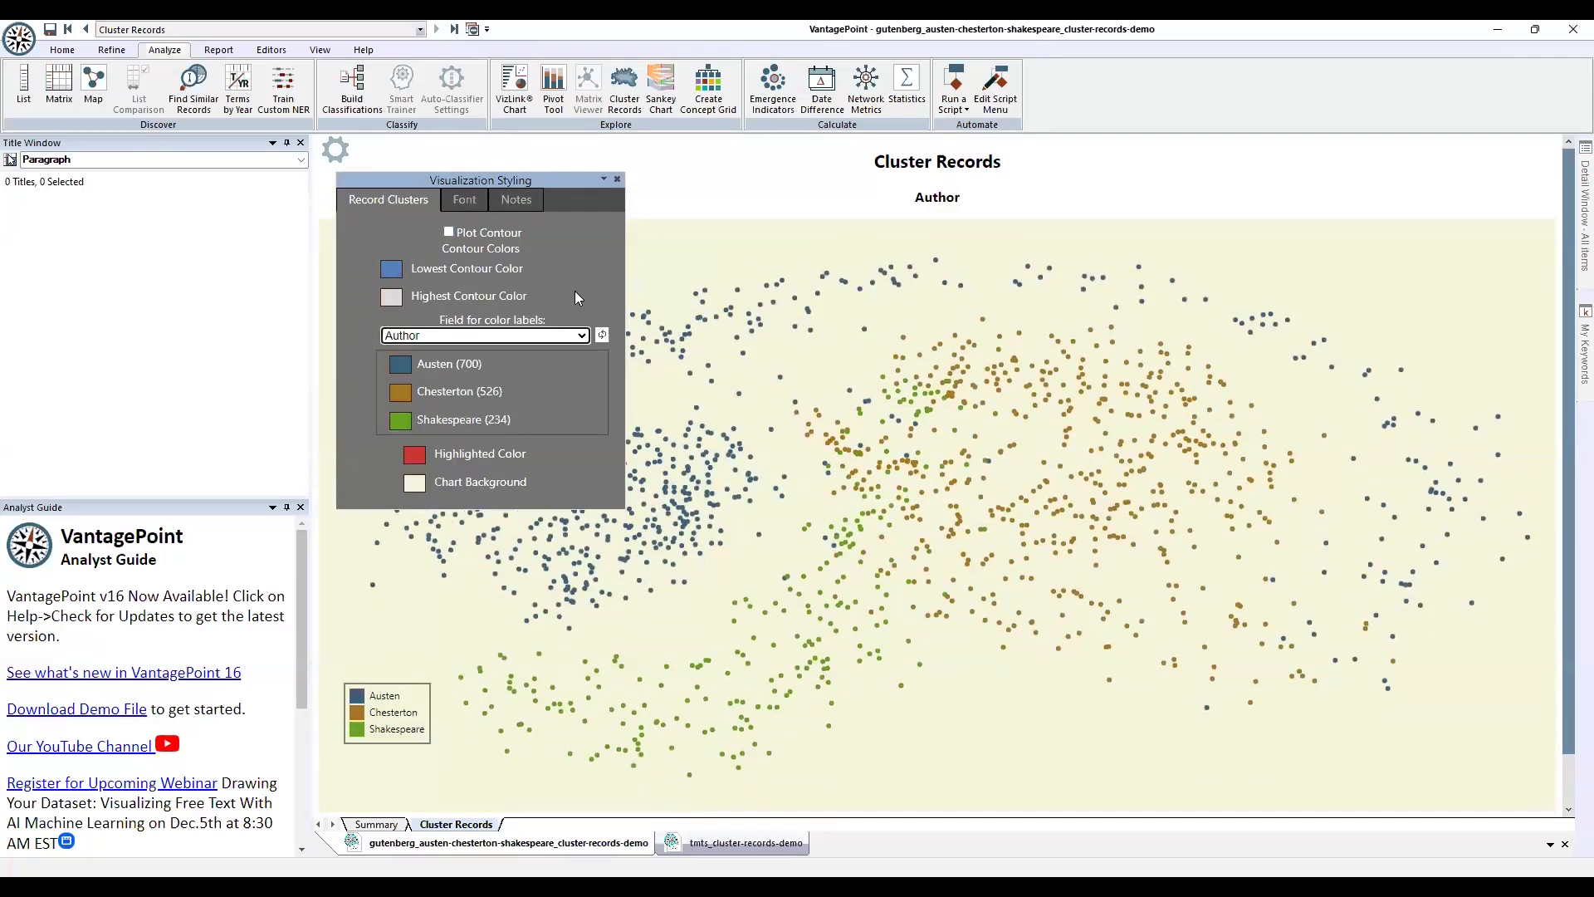
left_click(336, 149)
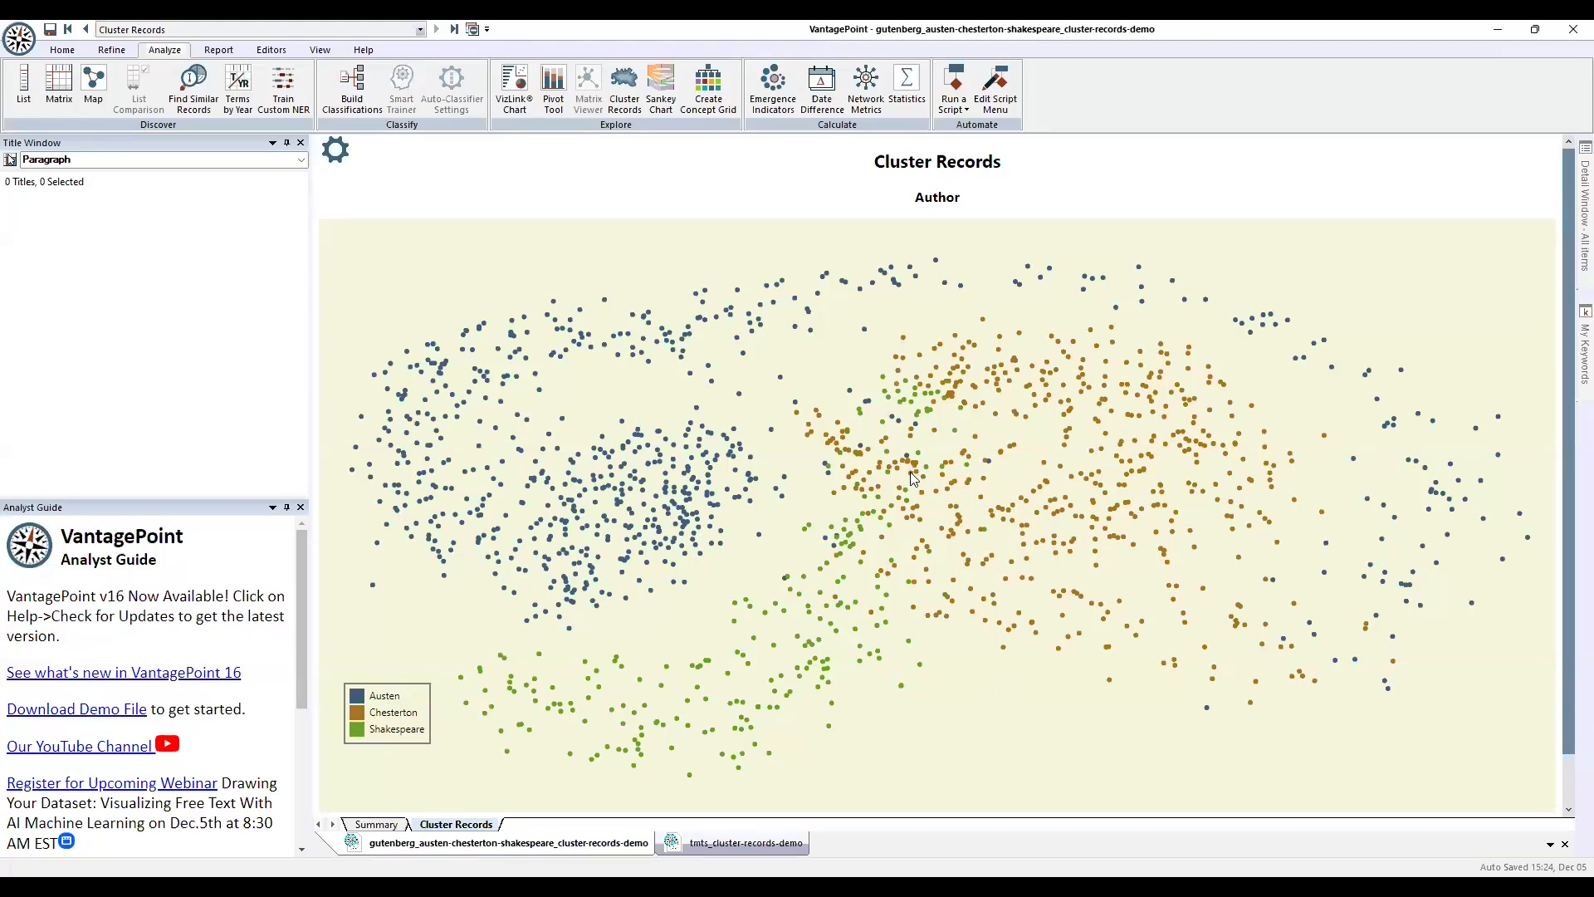
left_click_drag(811, 410, 970, 626)
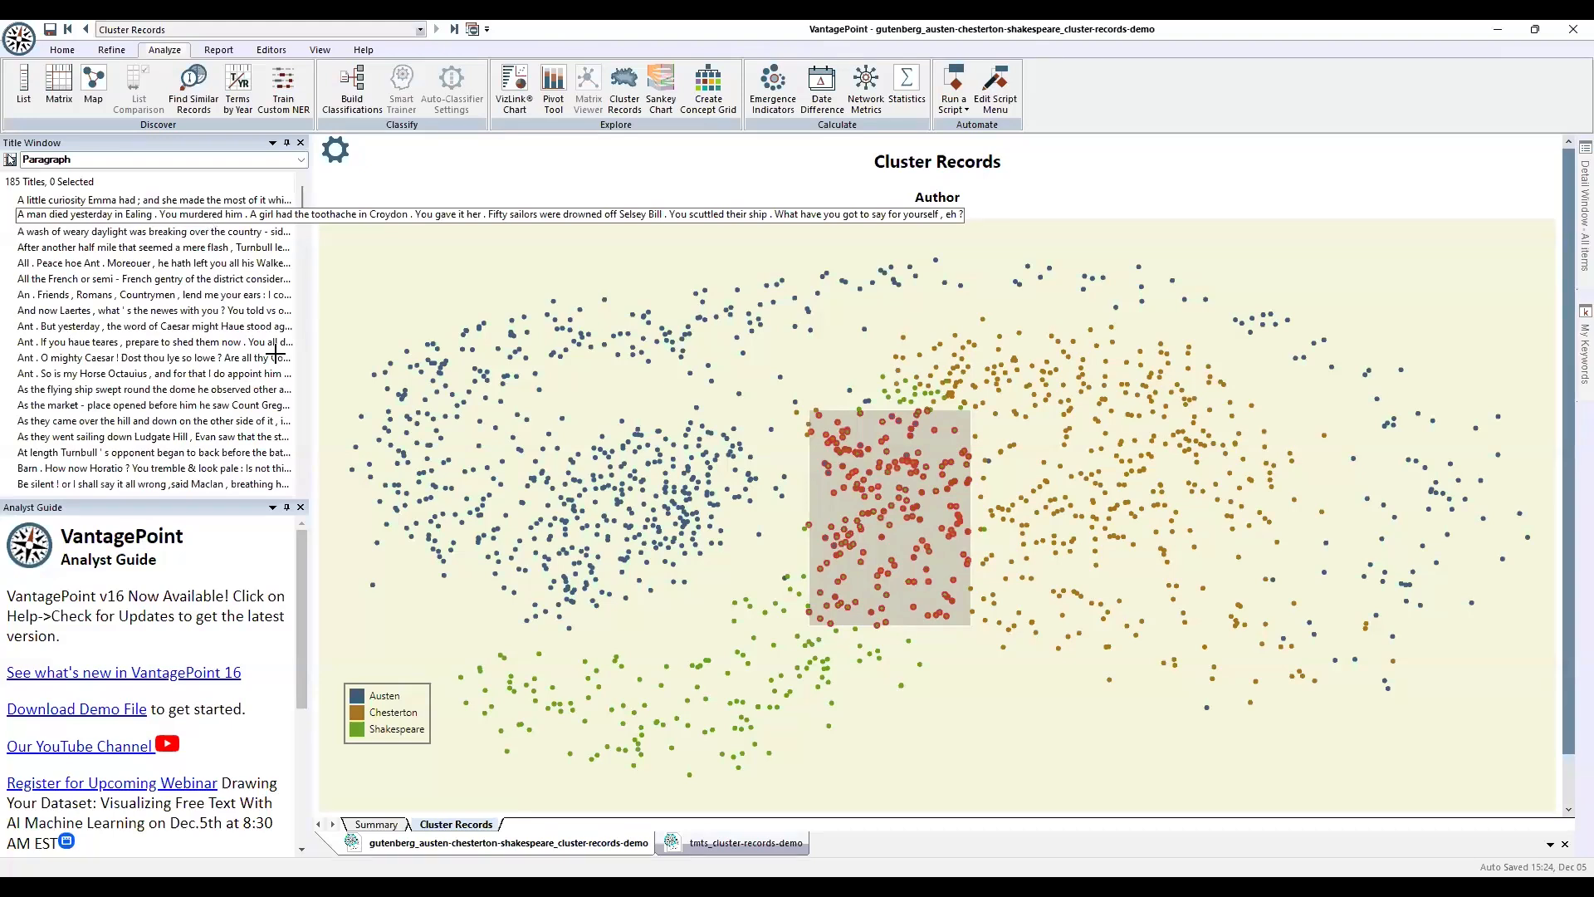
left_click(983, 736)
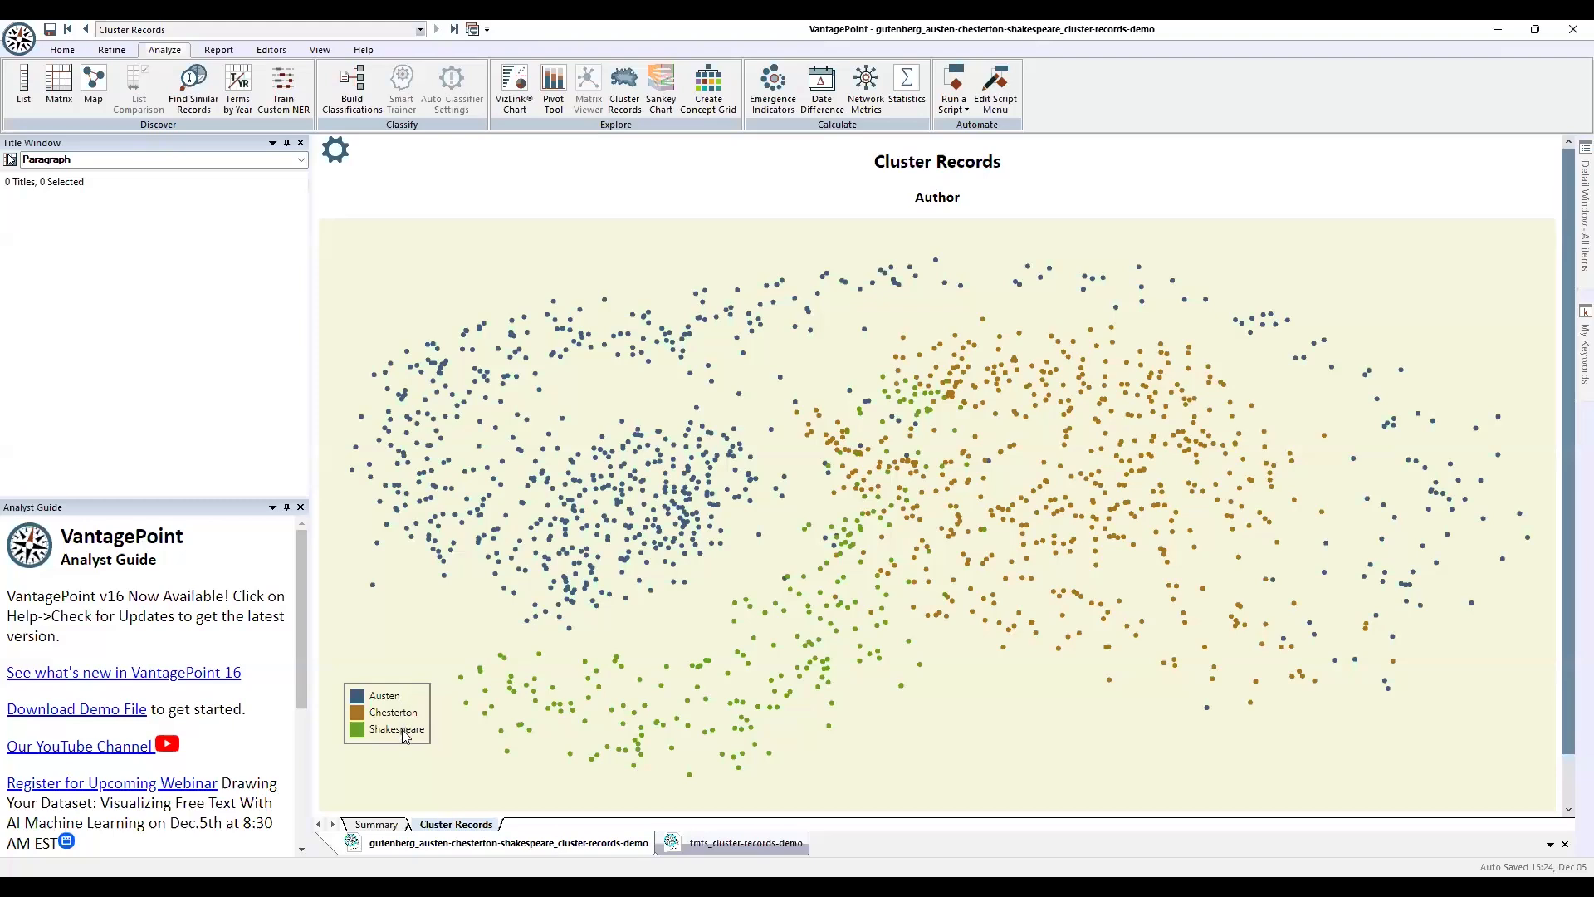
Colour the cluster map's points by Work - Group Names.
left_click(337, 157)
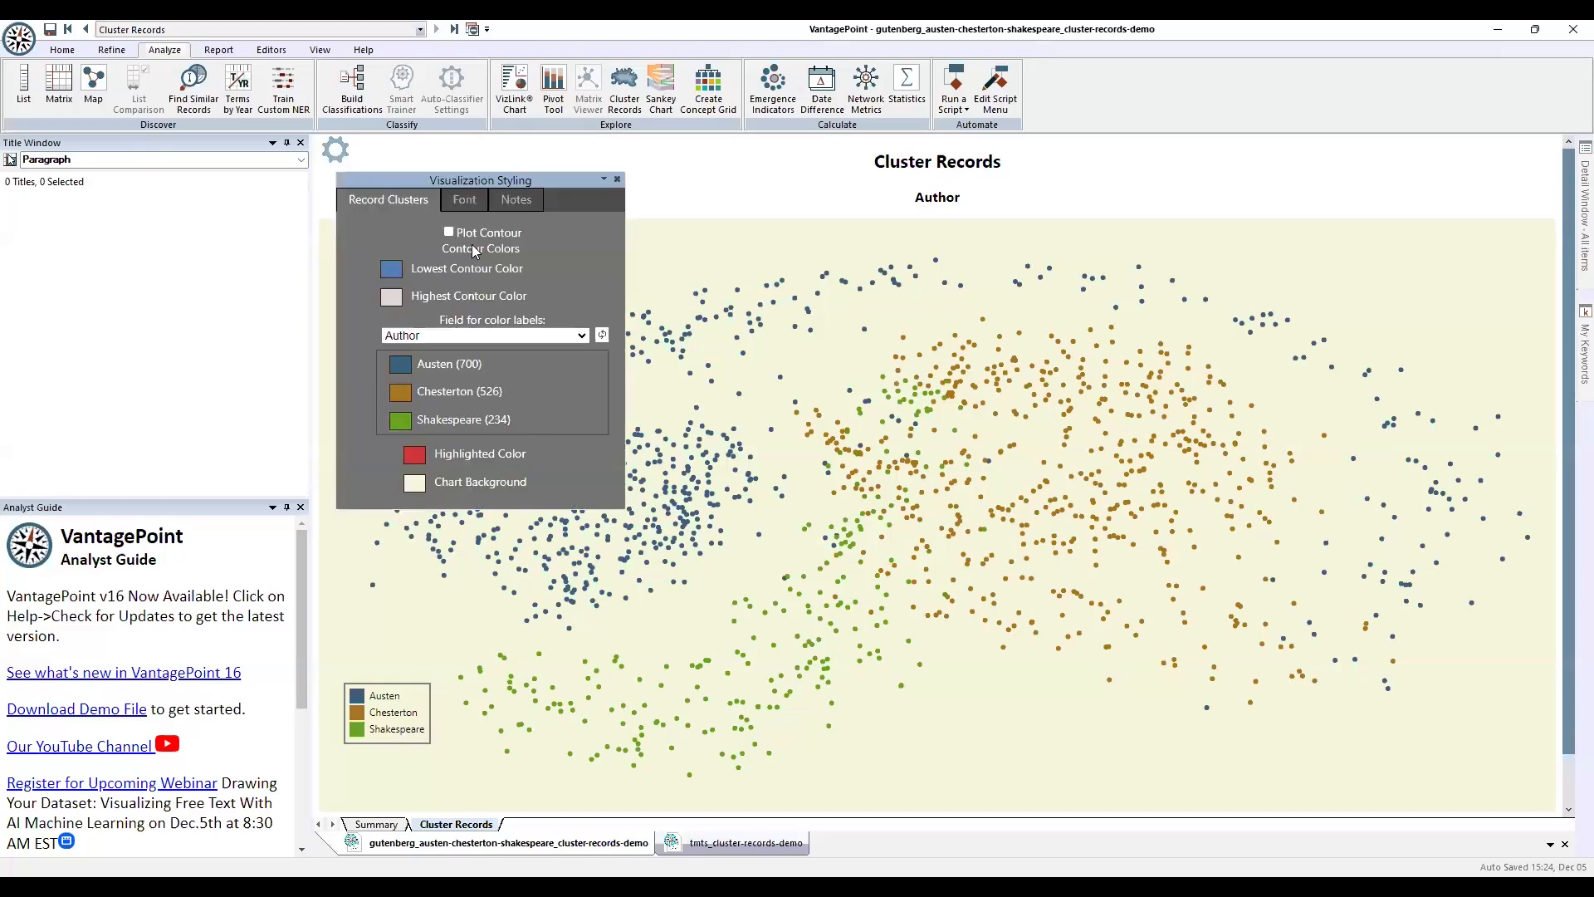
left_click(582, 336)
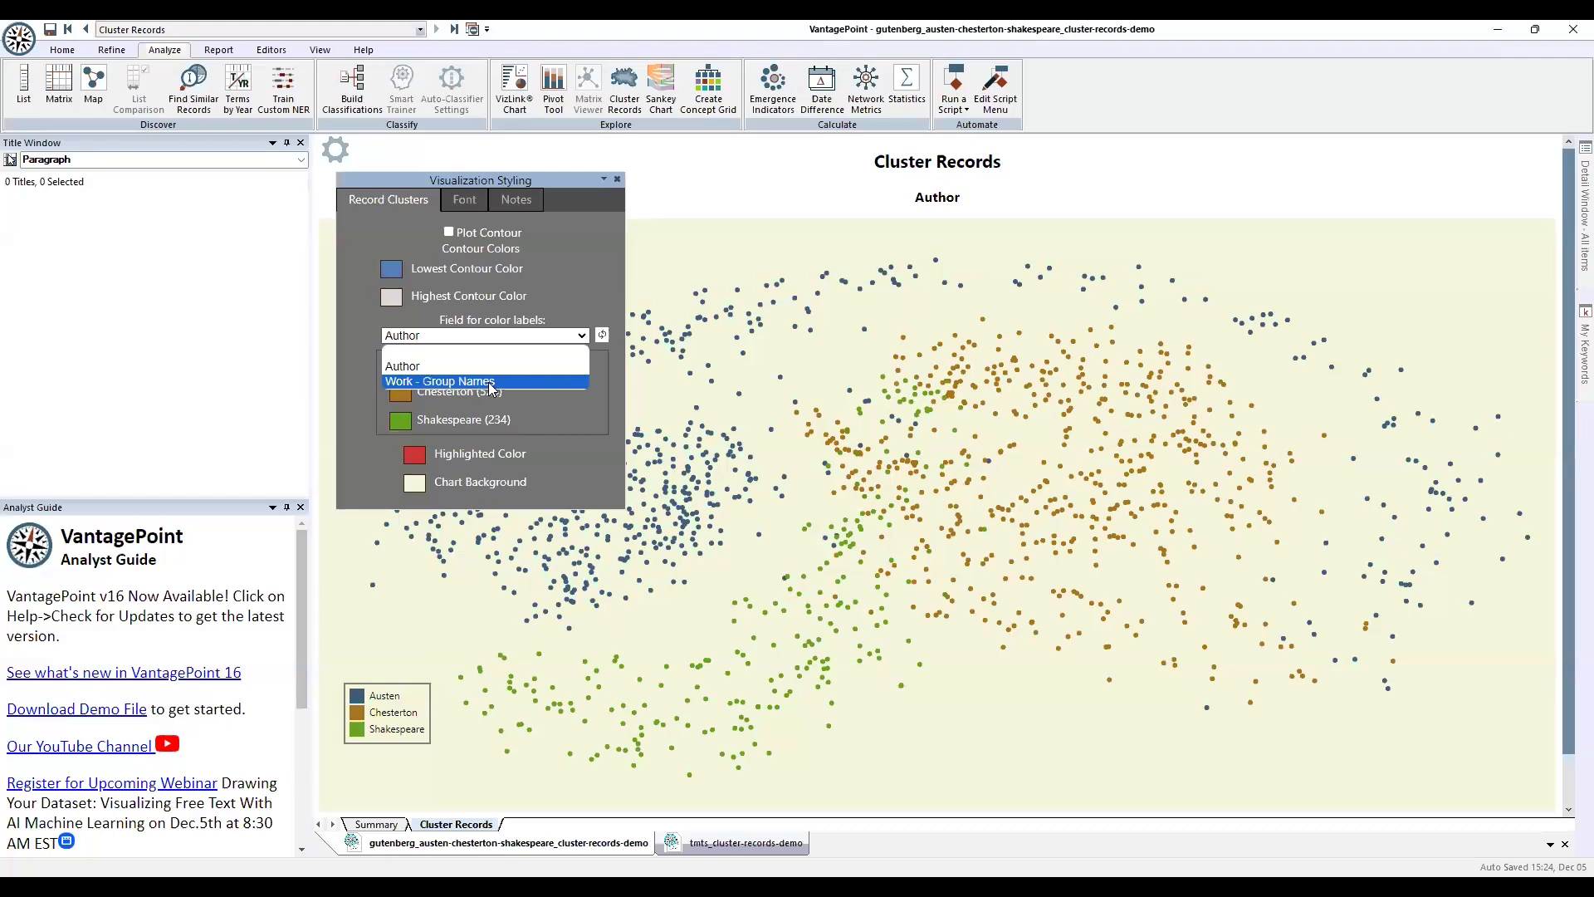
left_click(558, 381)
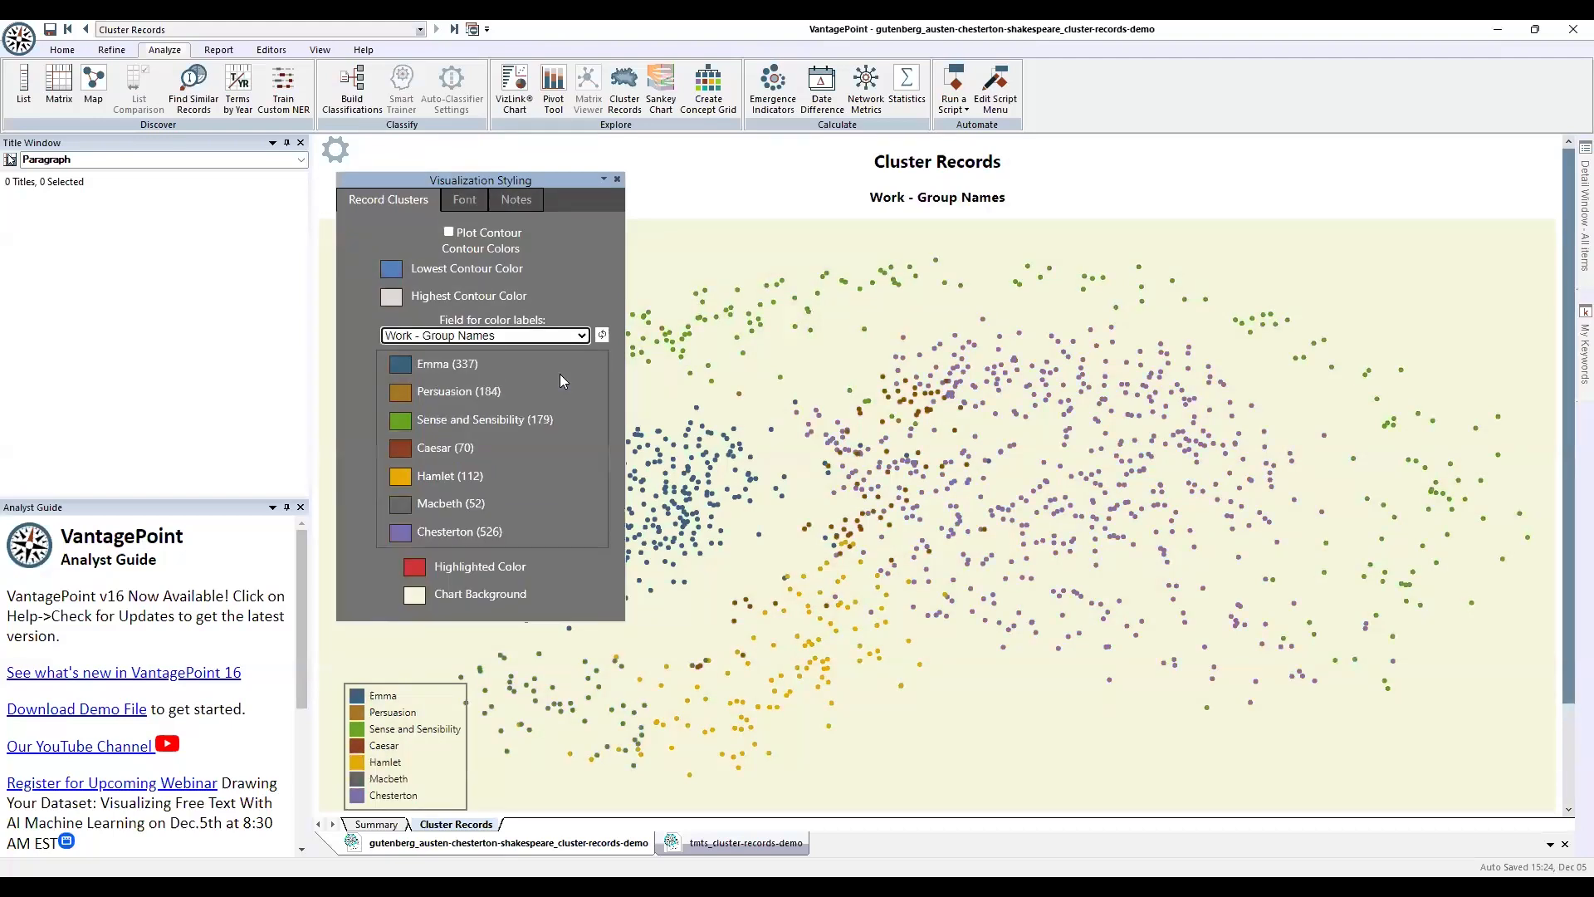
left_click(335, 150)
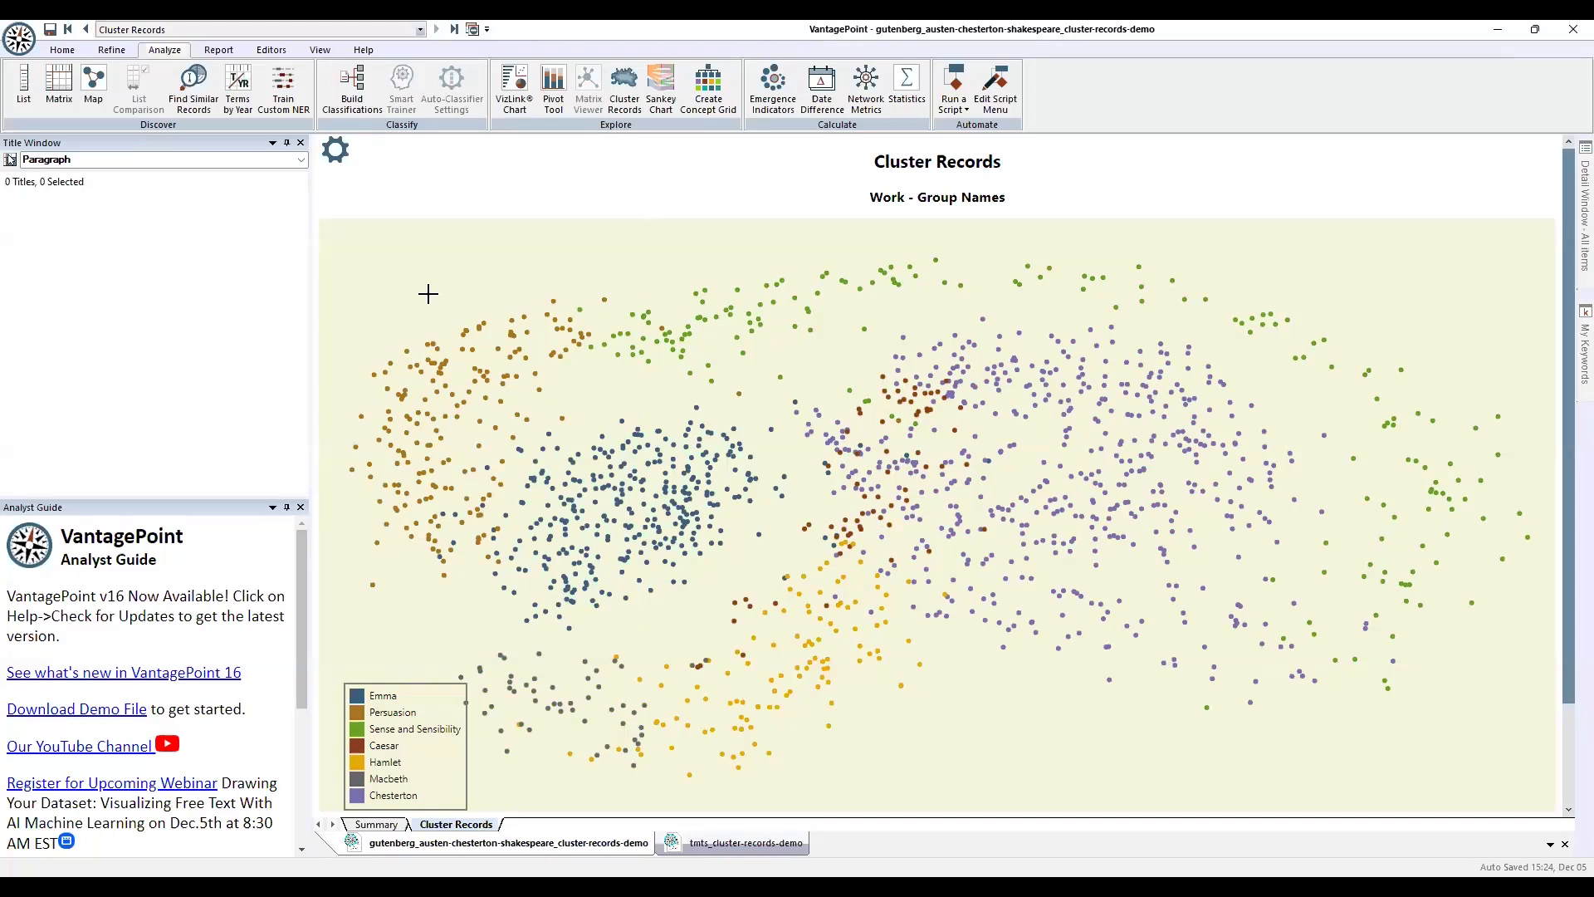
Change the Chesterton colour to a pale near-white swatch so it fades out.
left_click(336, 152)
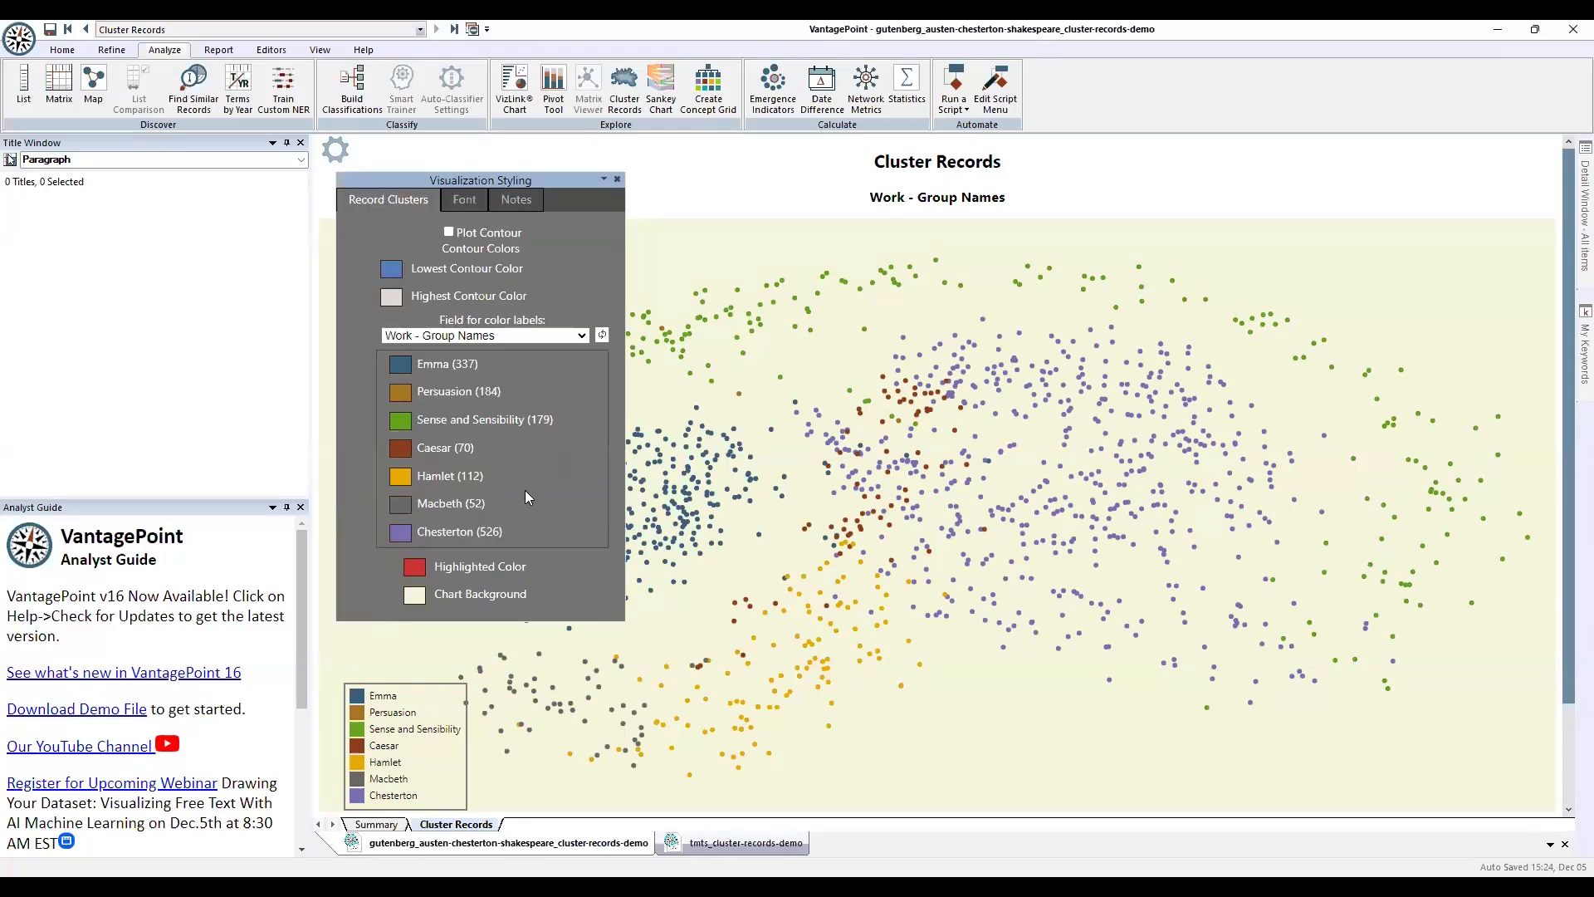
left_click(401, 534)
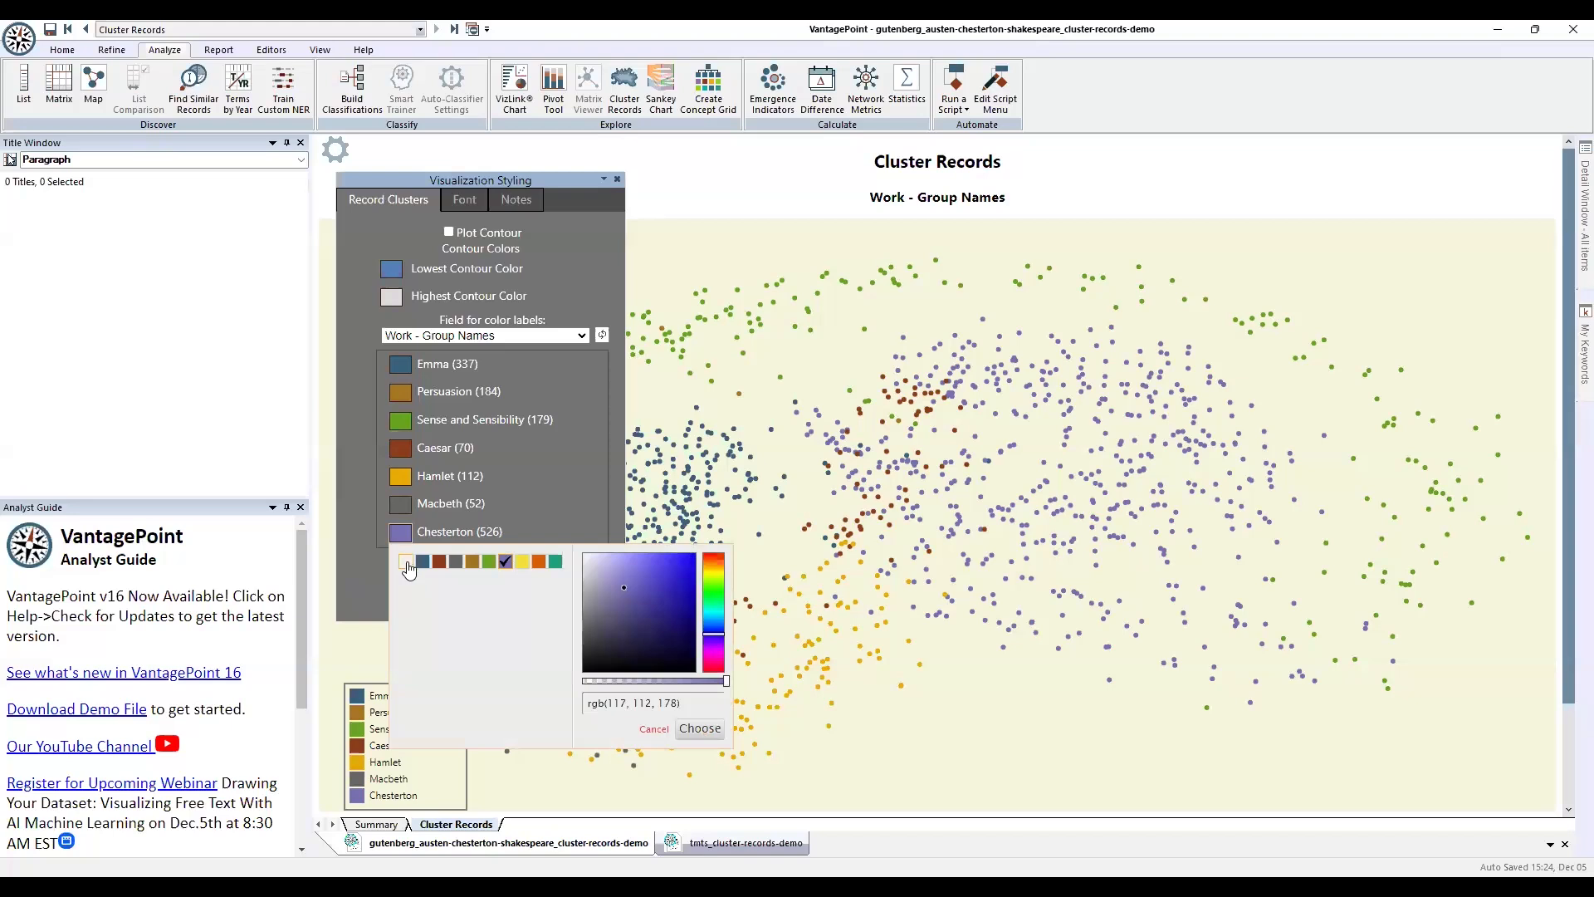
left_click(406, 562)
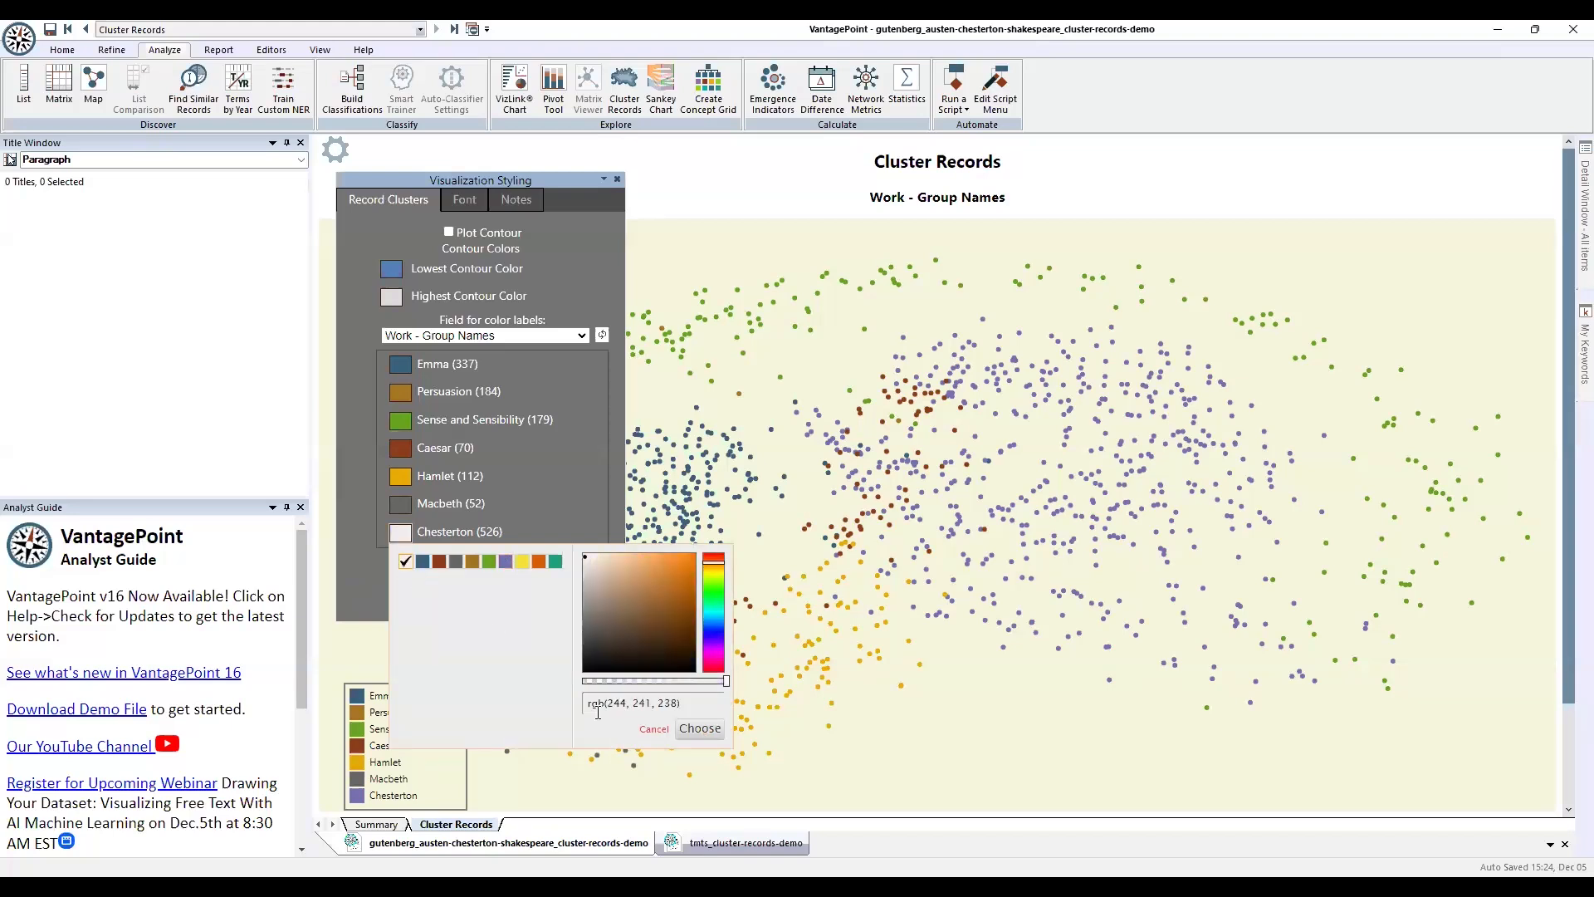
left_click(700, 729)
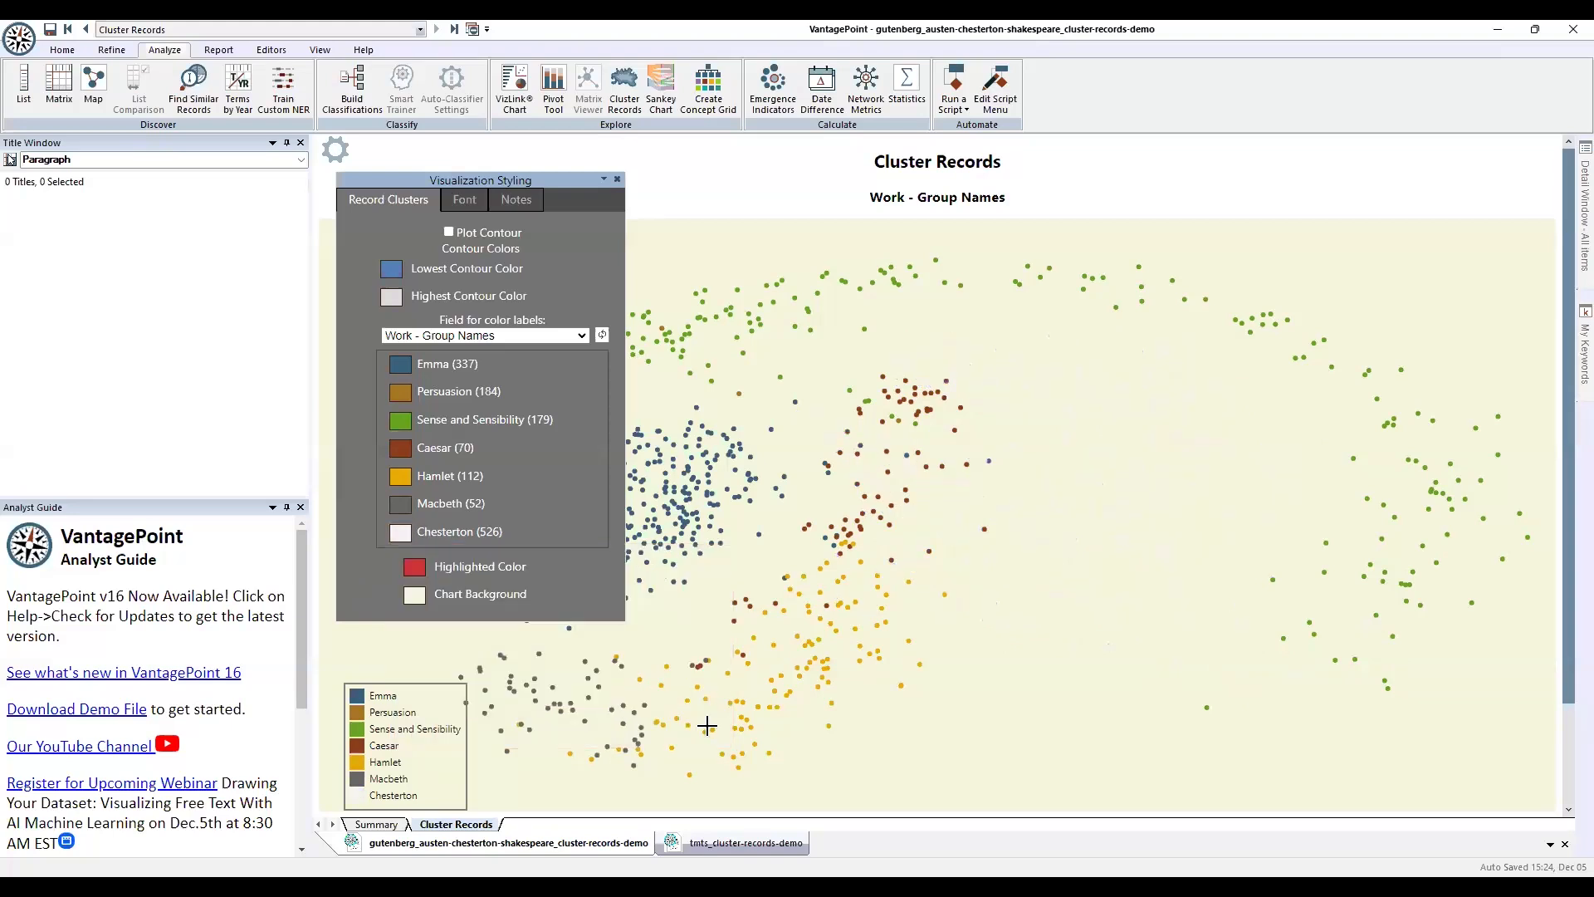
left_click(336, 151)
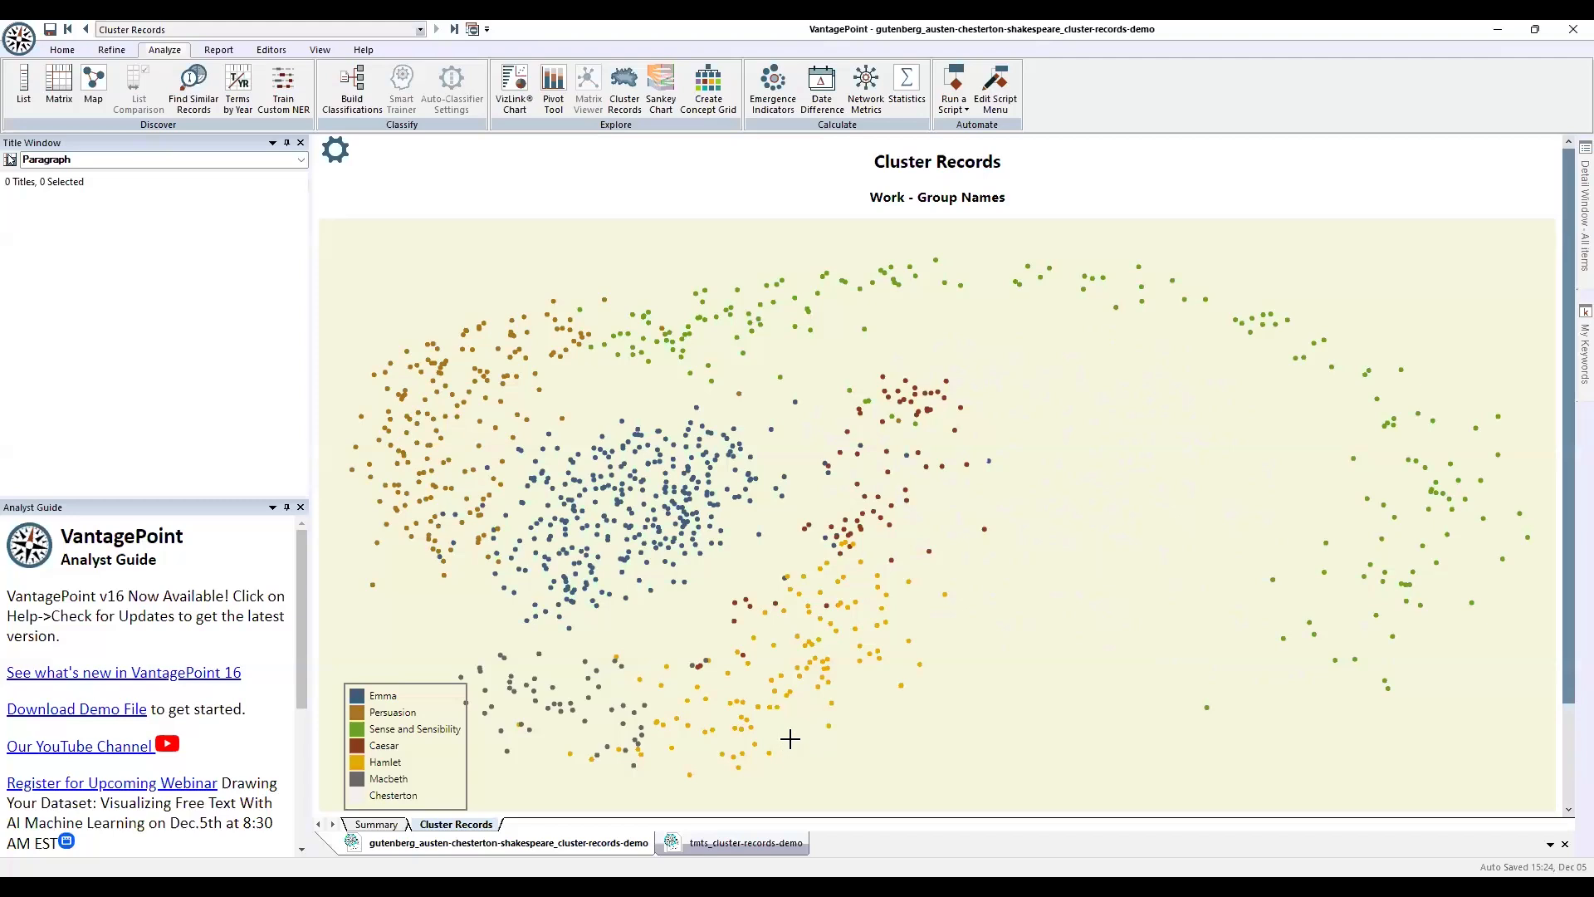
Switch to the tmts_cluster-records-demo document tab.
left_click(746, 842)
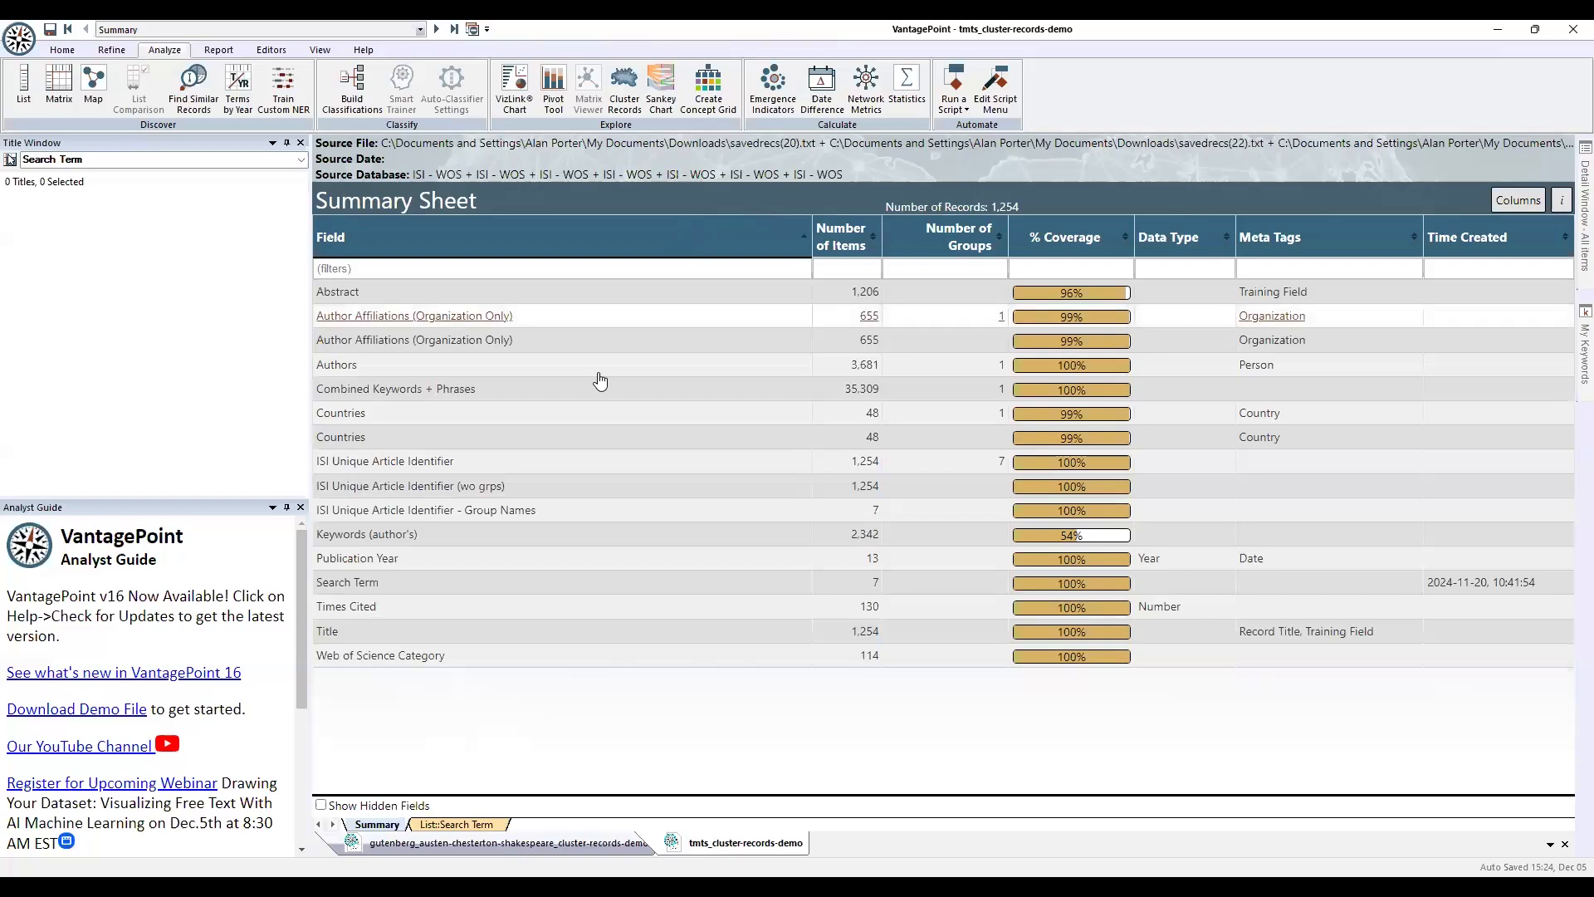
From the List::Search Term tab, run Cluster Records on the tech-mining records and confirm.
left_click(459, 825)
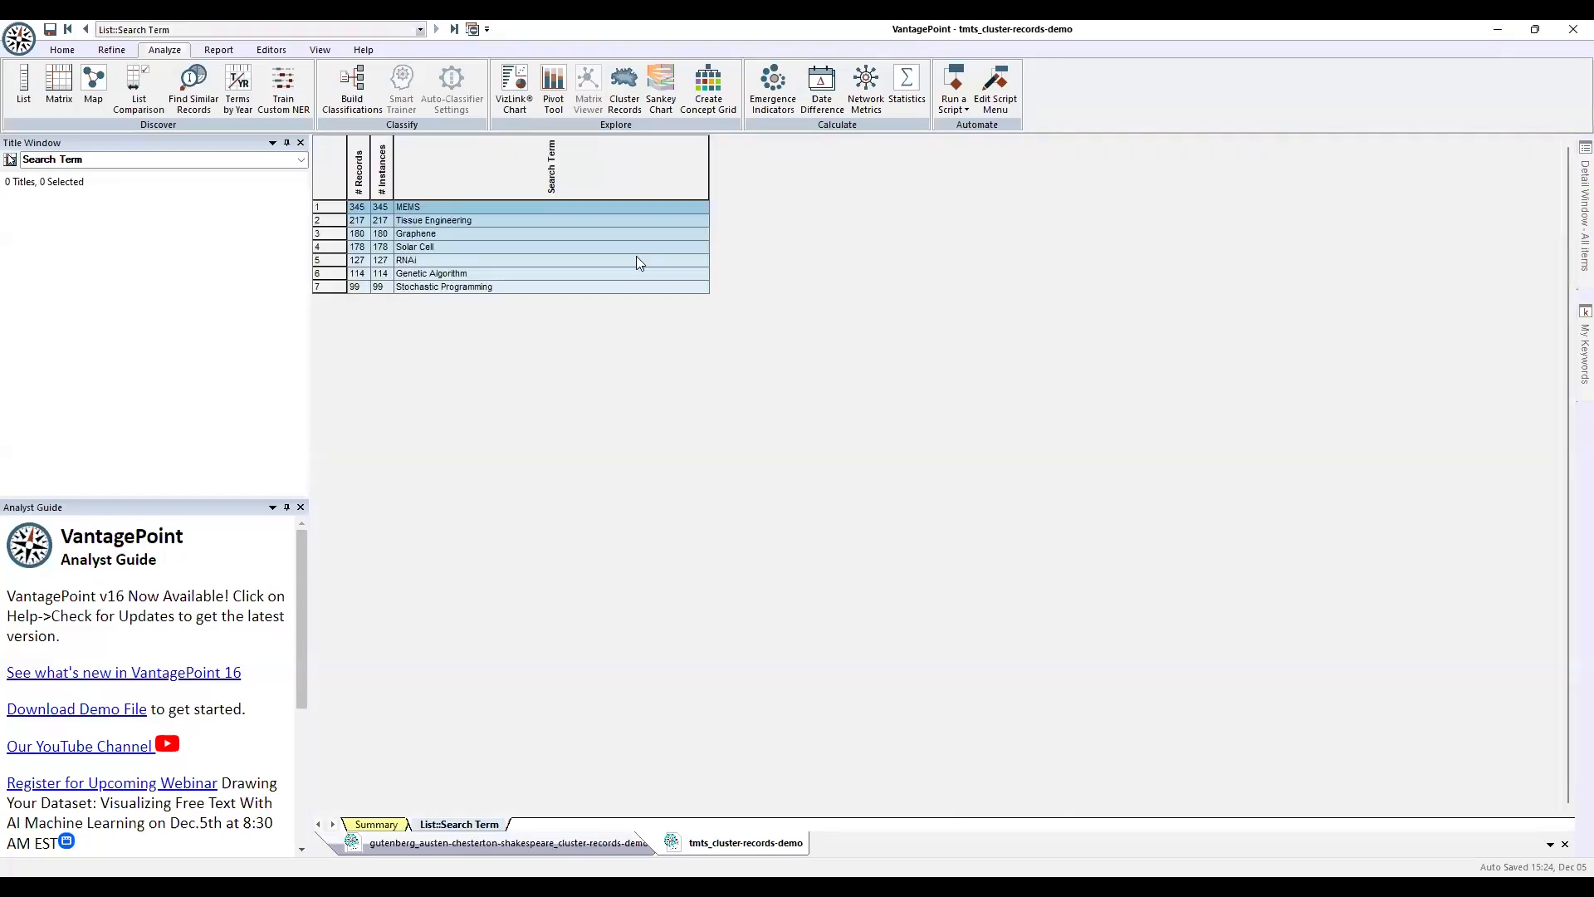
left_click(627, 87)
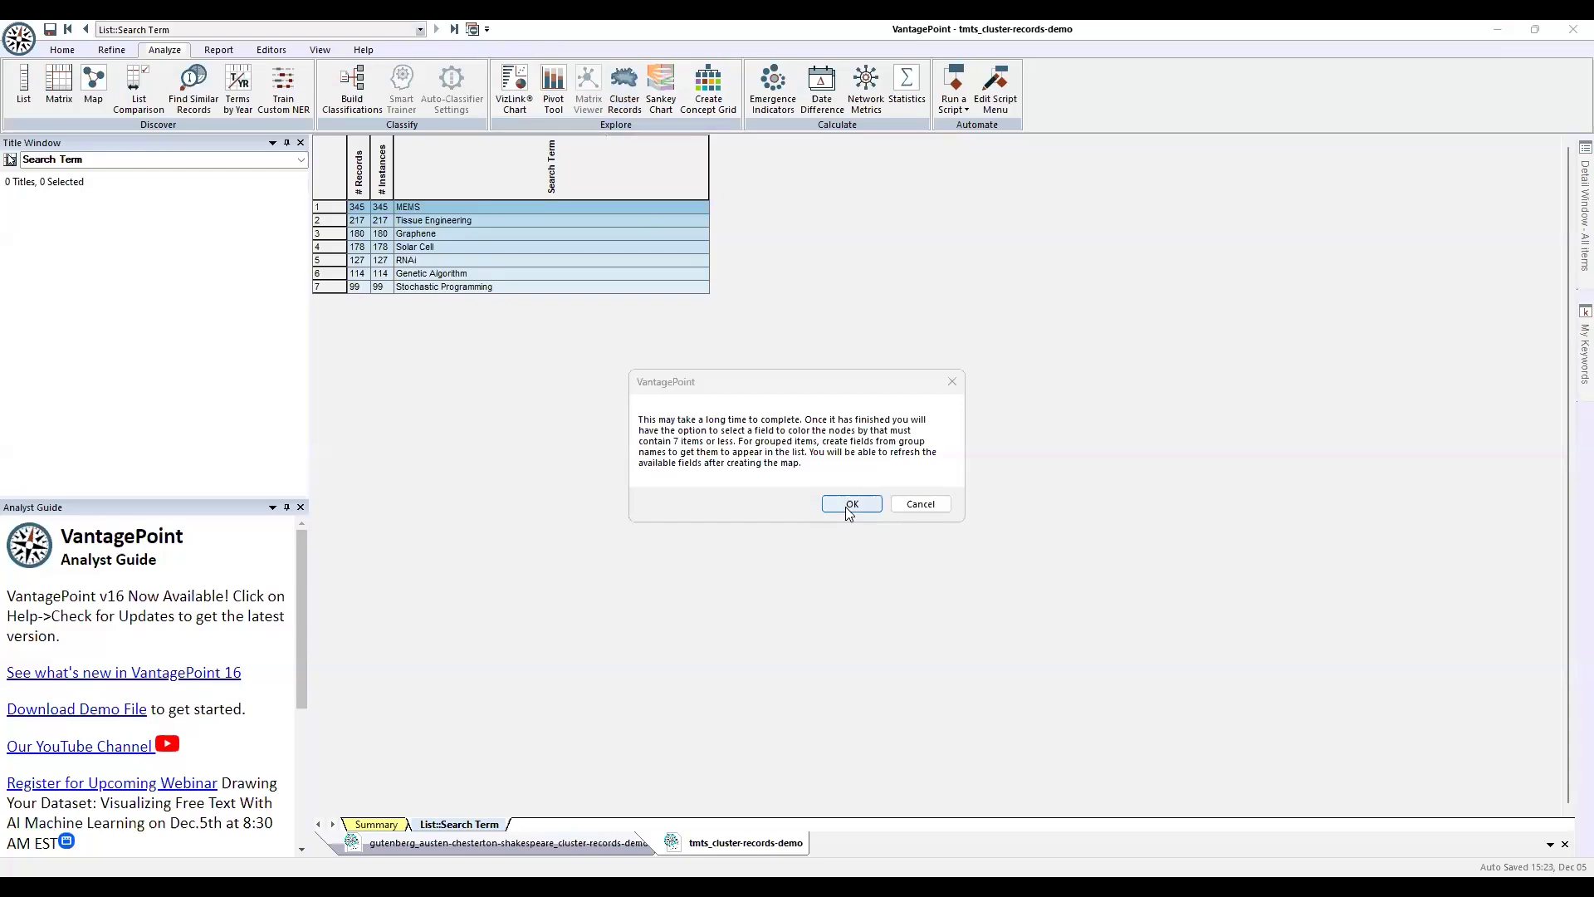
left_click(851, 505)
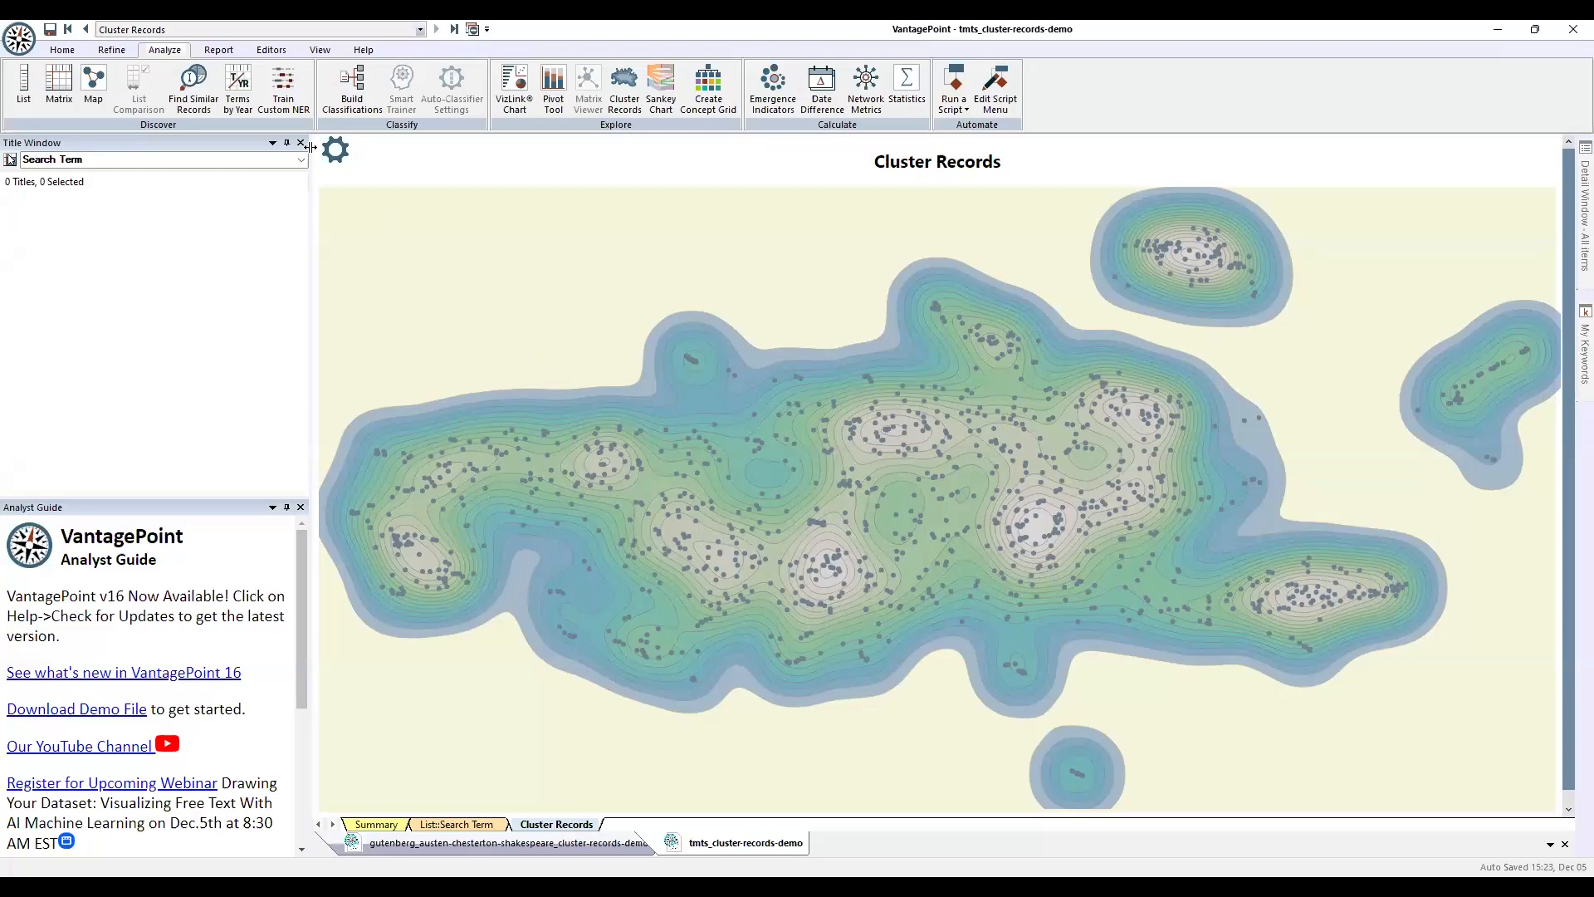
Uncheck Plot Contour in Visualization Styling to show plain grey points.
left_click(335, 151)
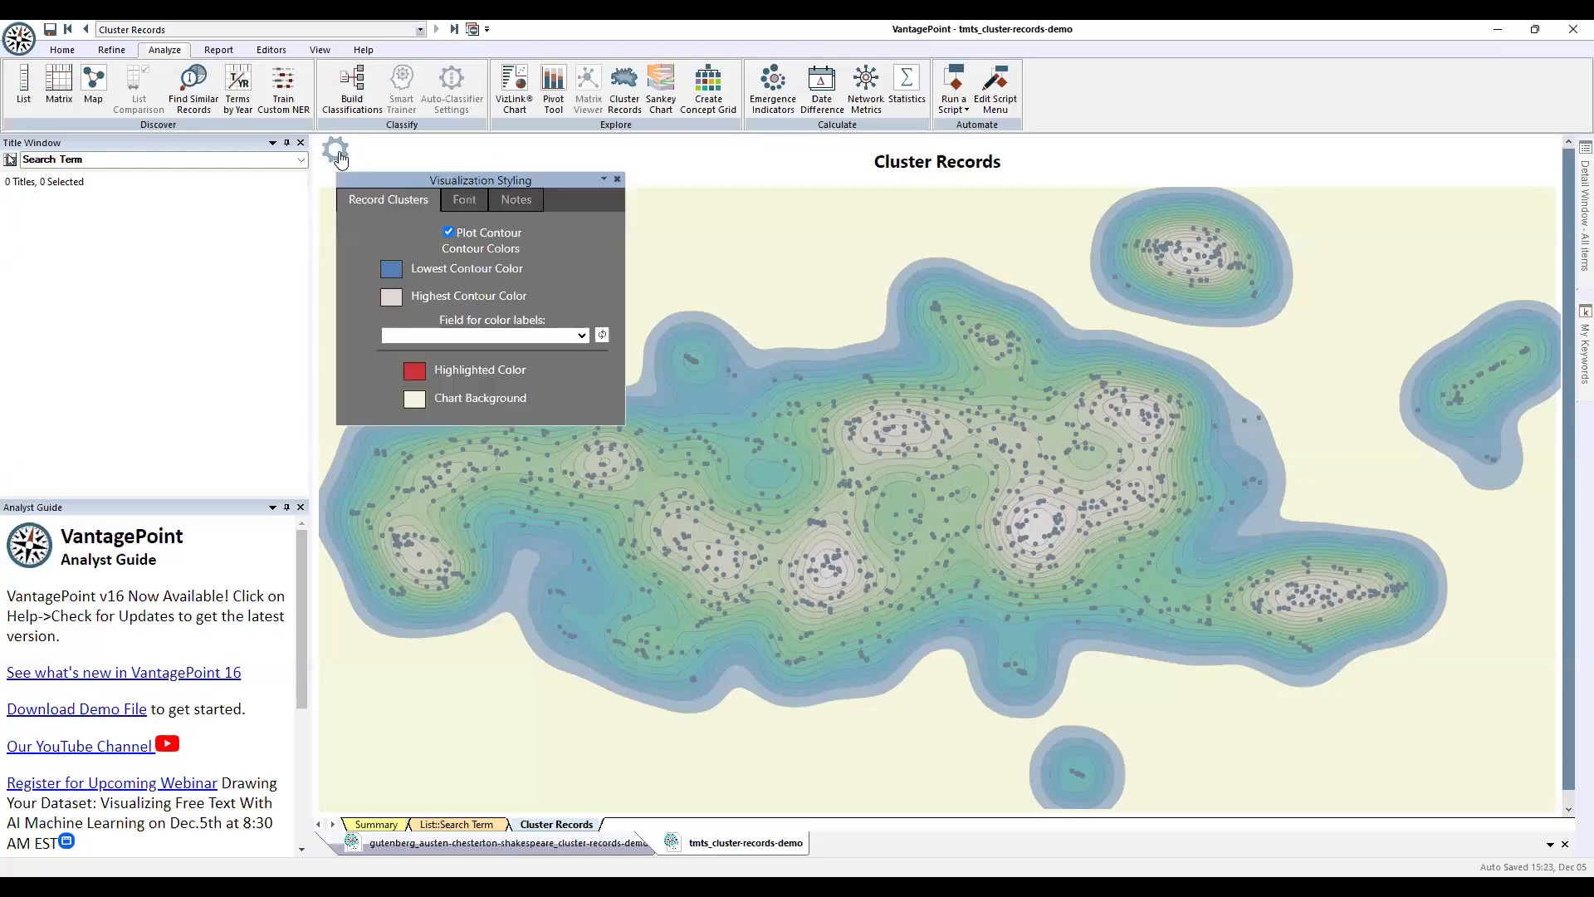
left_click(448, 232)
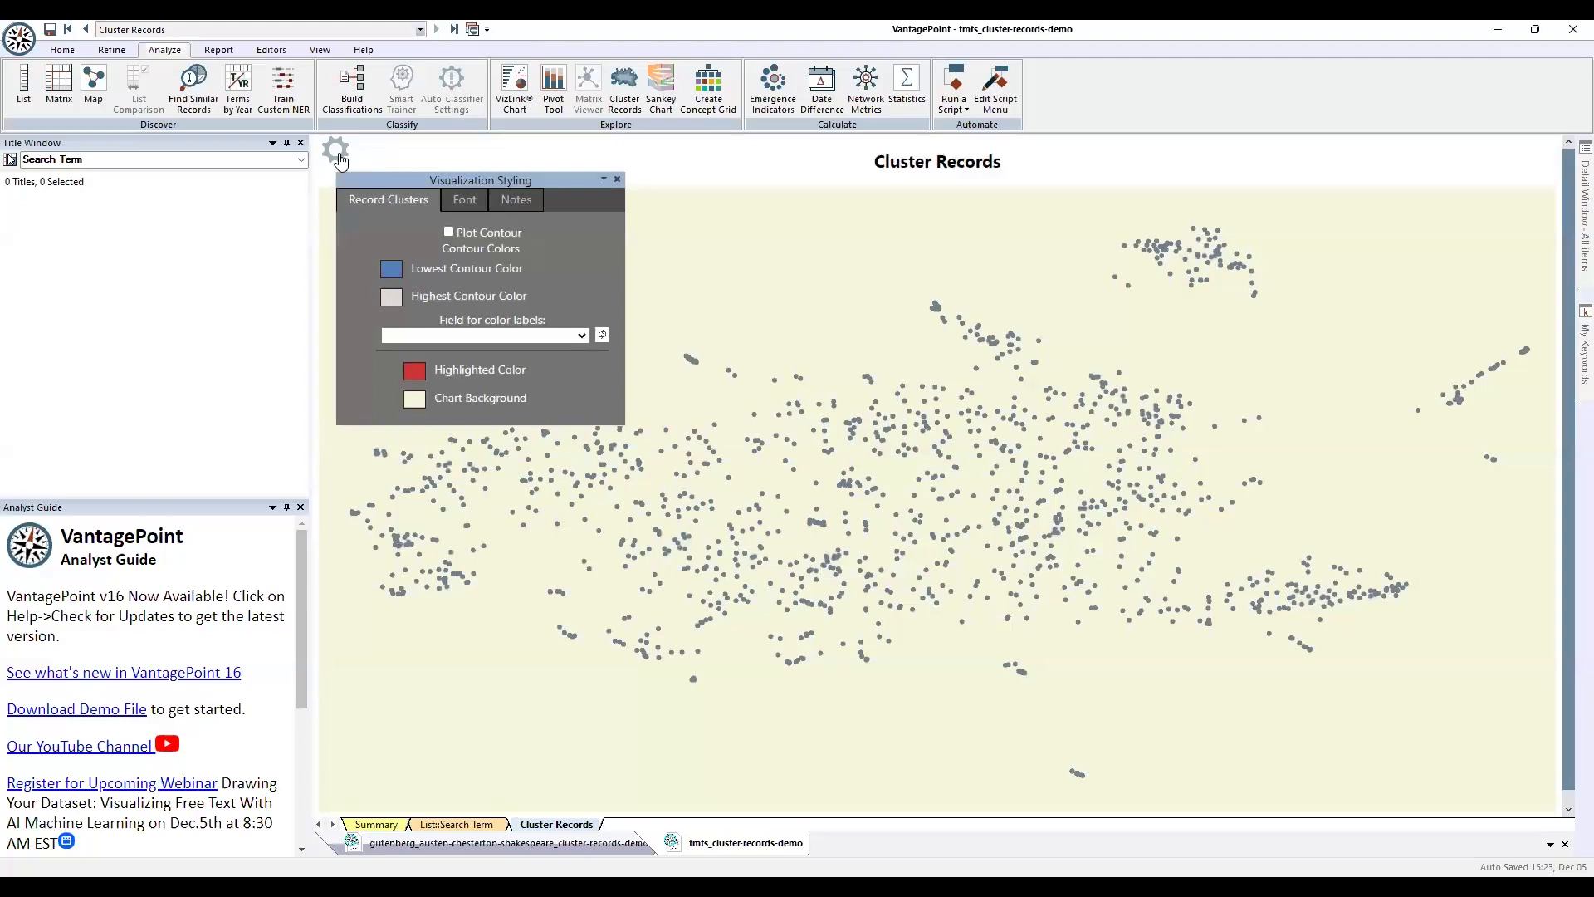
left_click(340, 156)
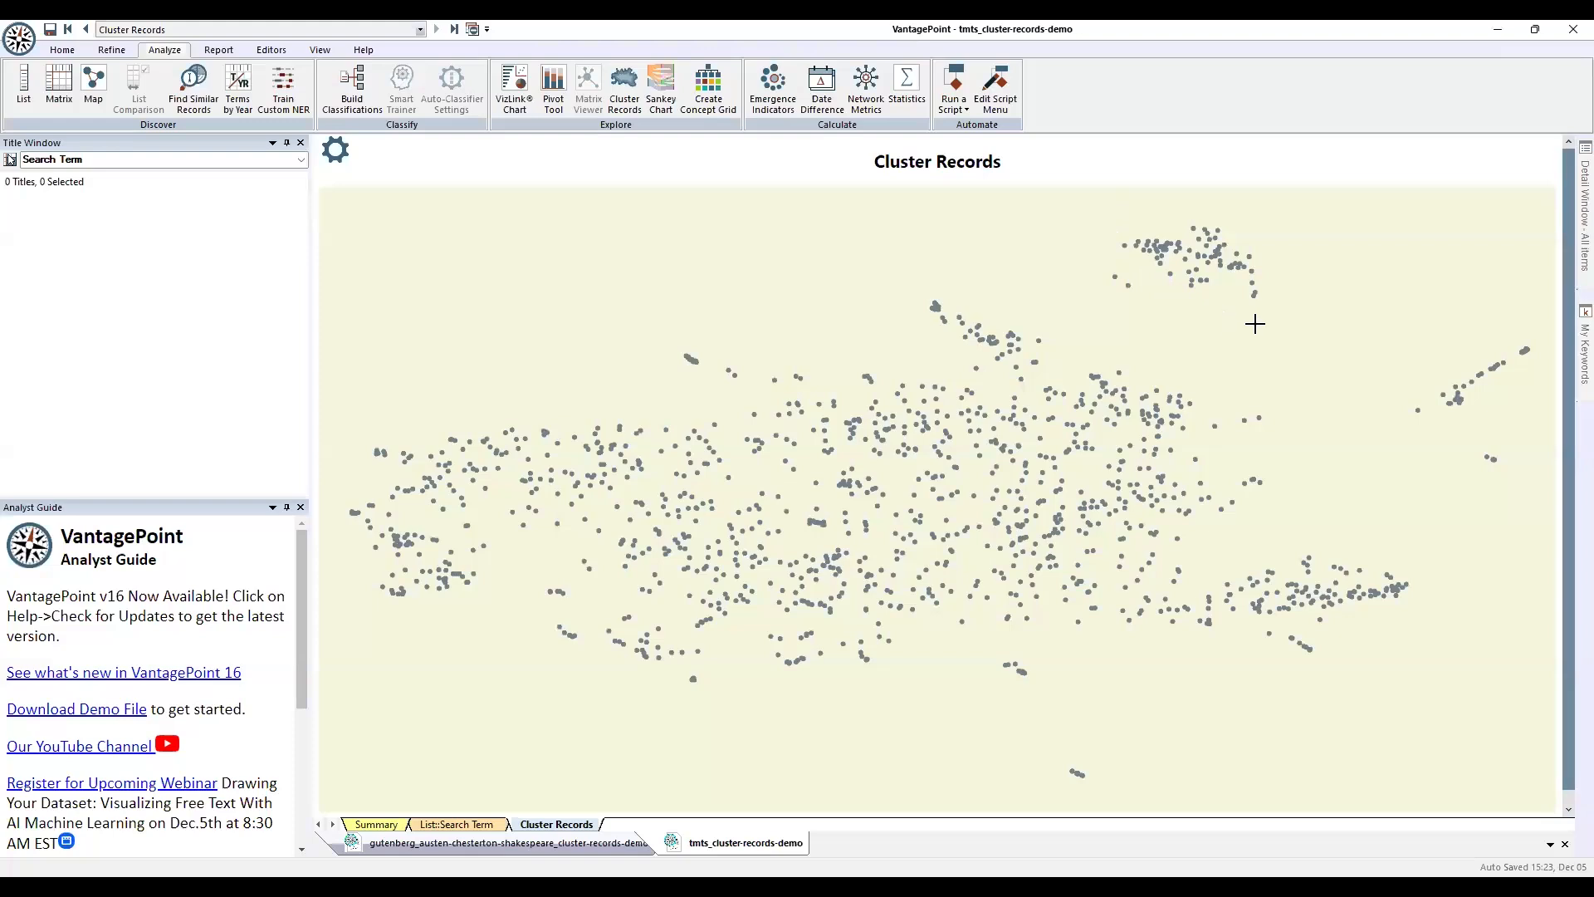
left_click_drag(1291, 328, 1077, 221)
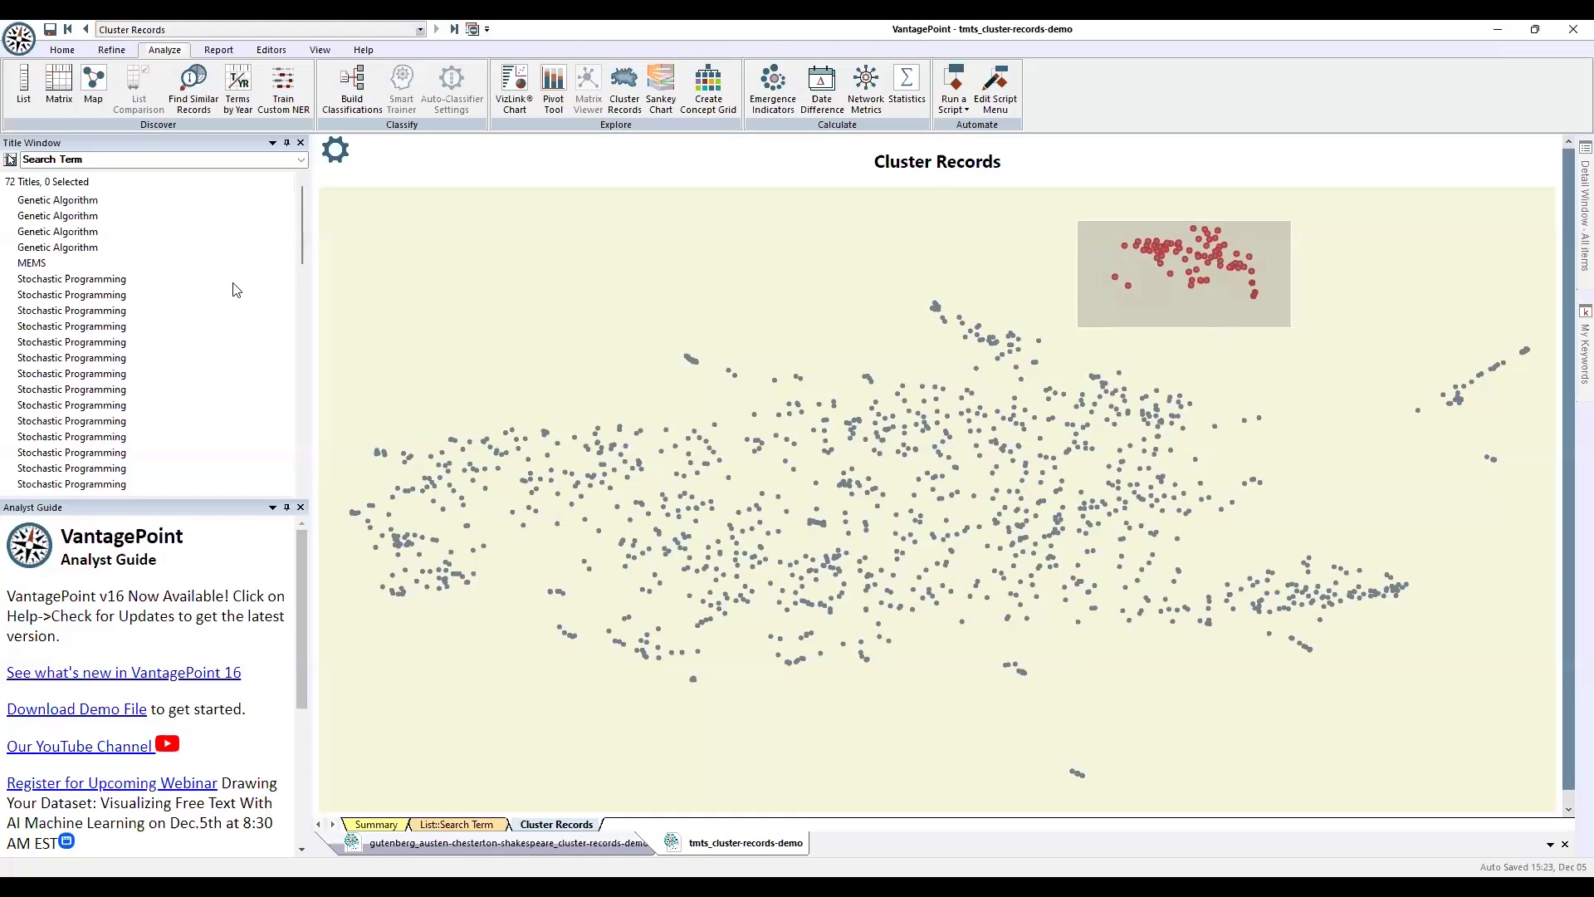
scroll(207, 266, "down", 10)
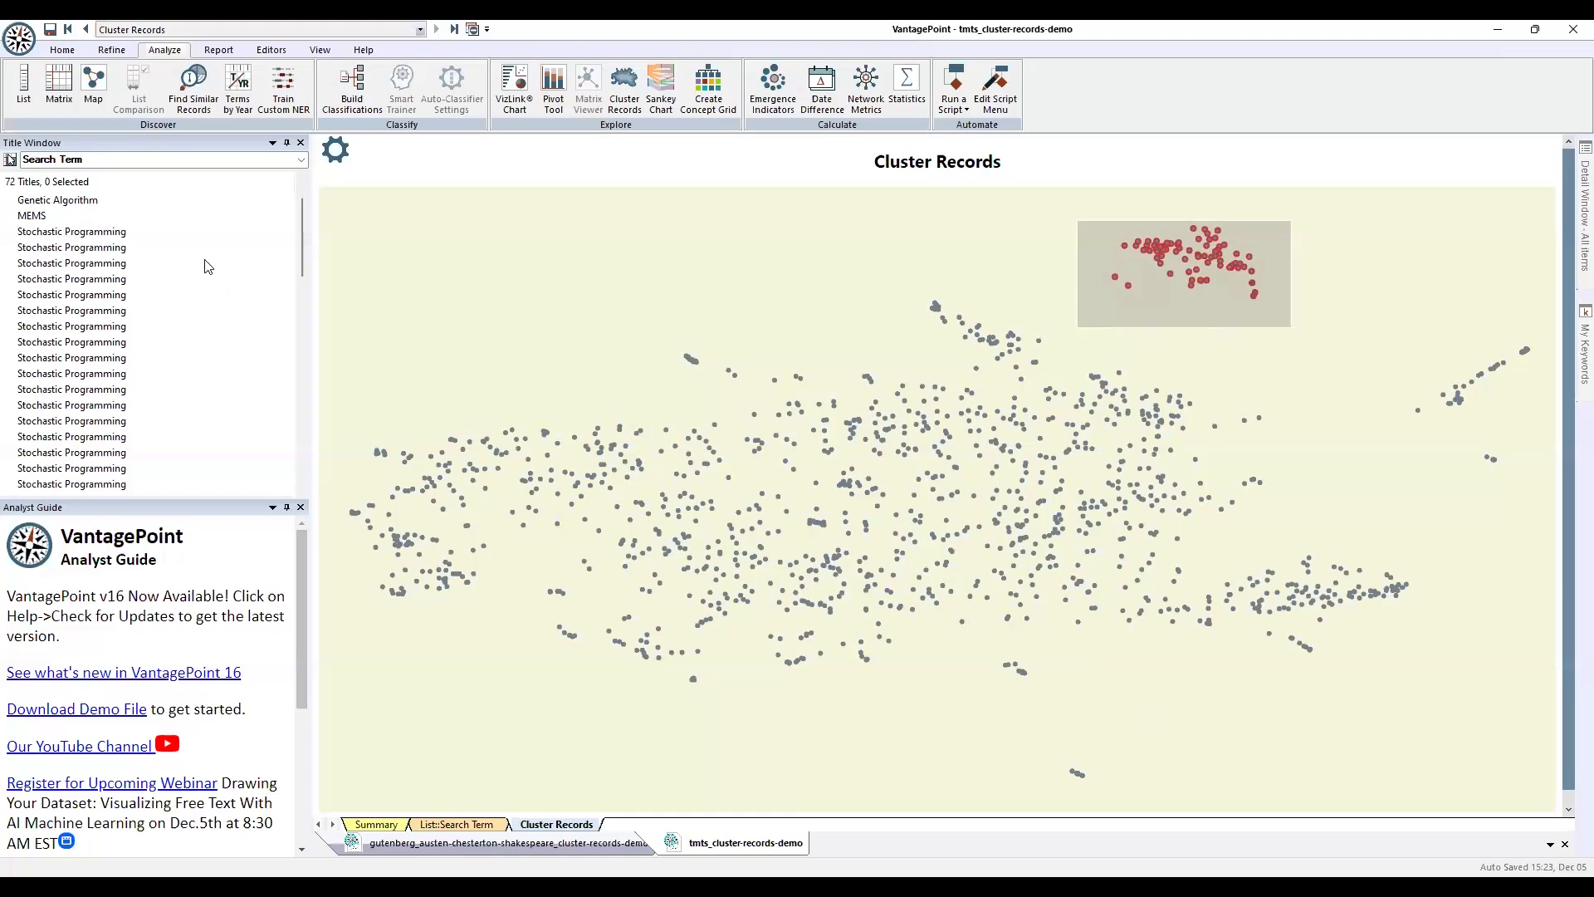
scroll(208, 266, "up", 10)
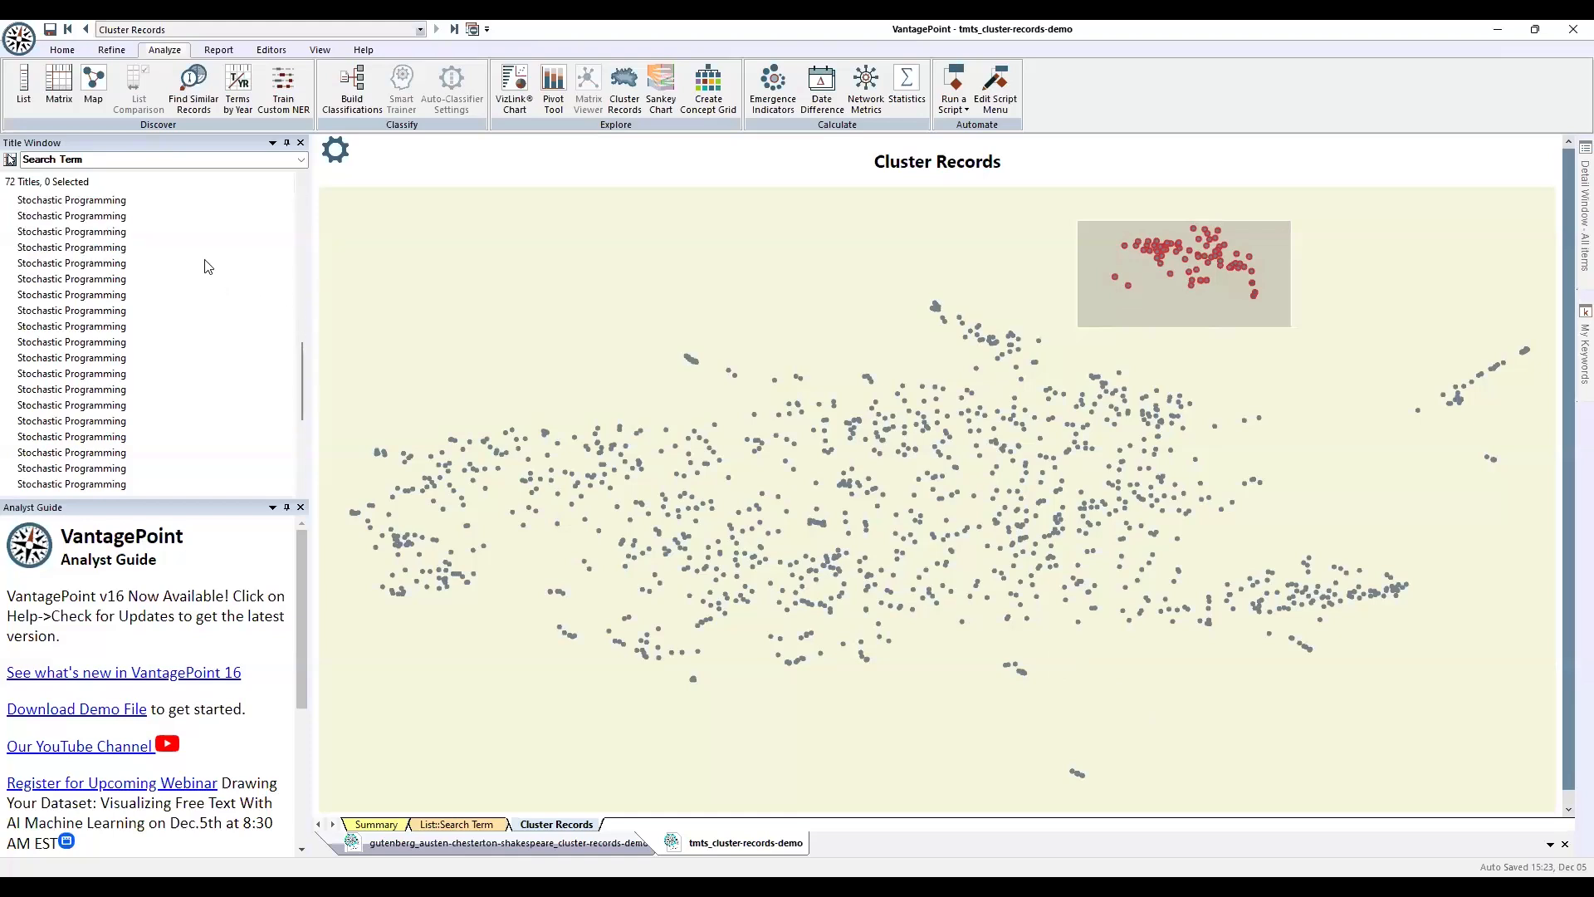
left_click(641, 266)
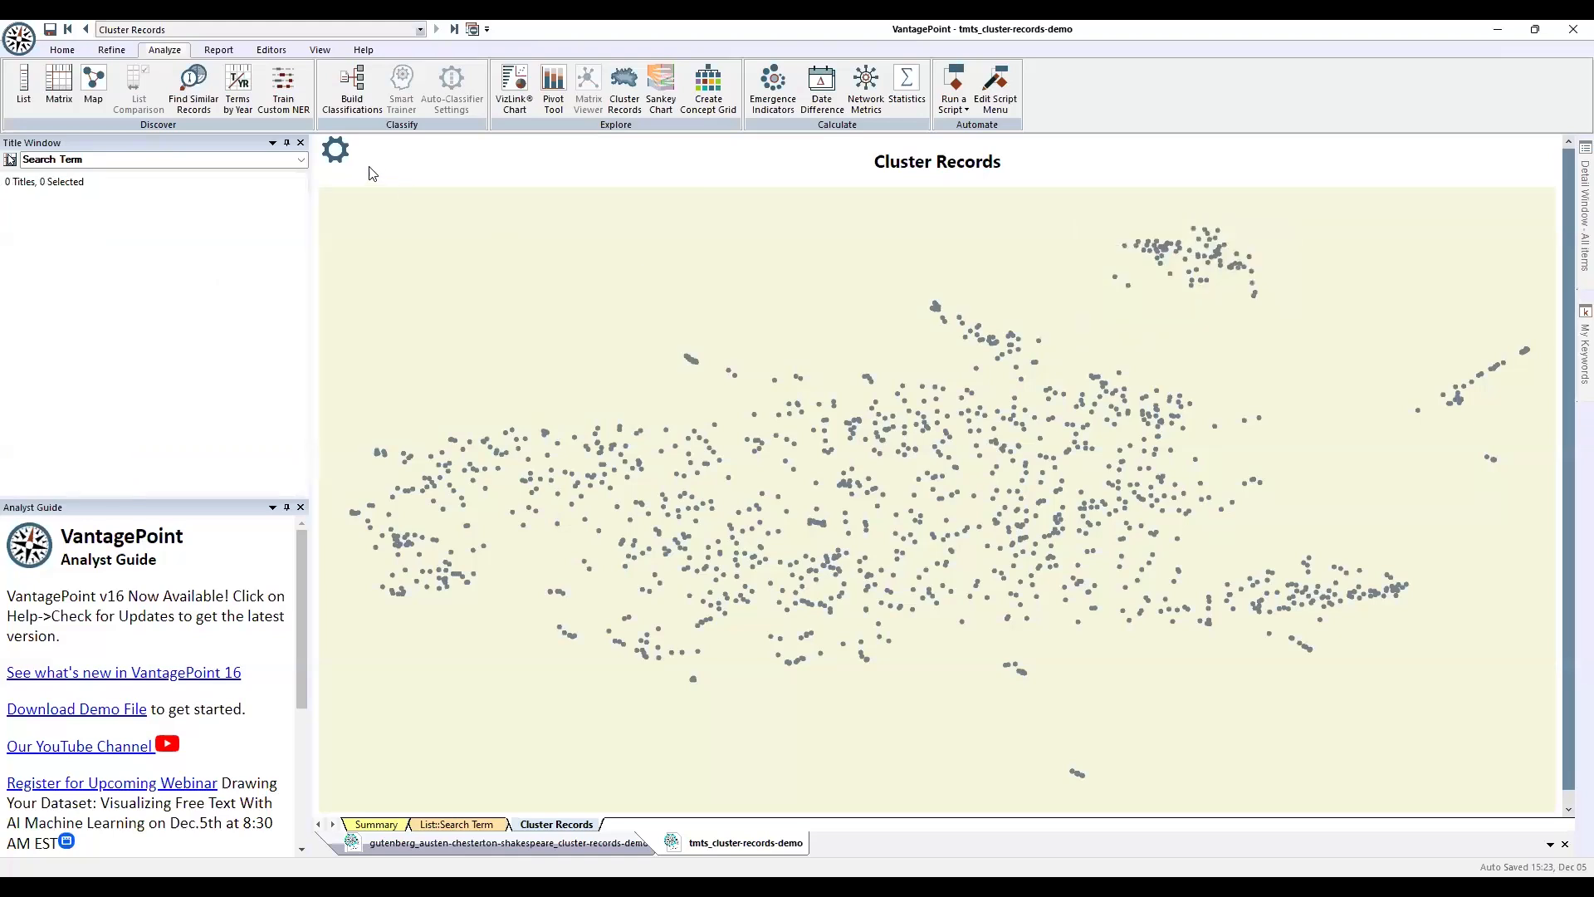
Set the Field for color labels to Search Term in Visualization Styling.
left_click(337, 154)
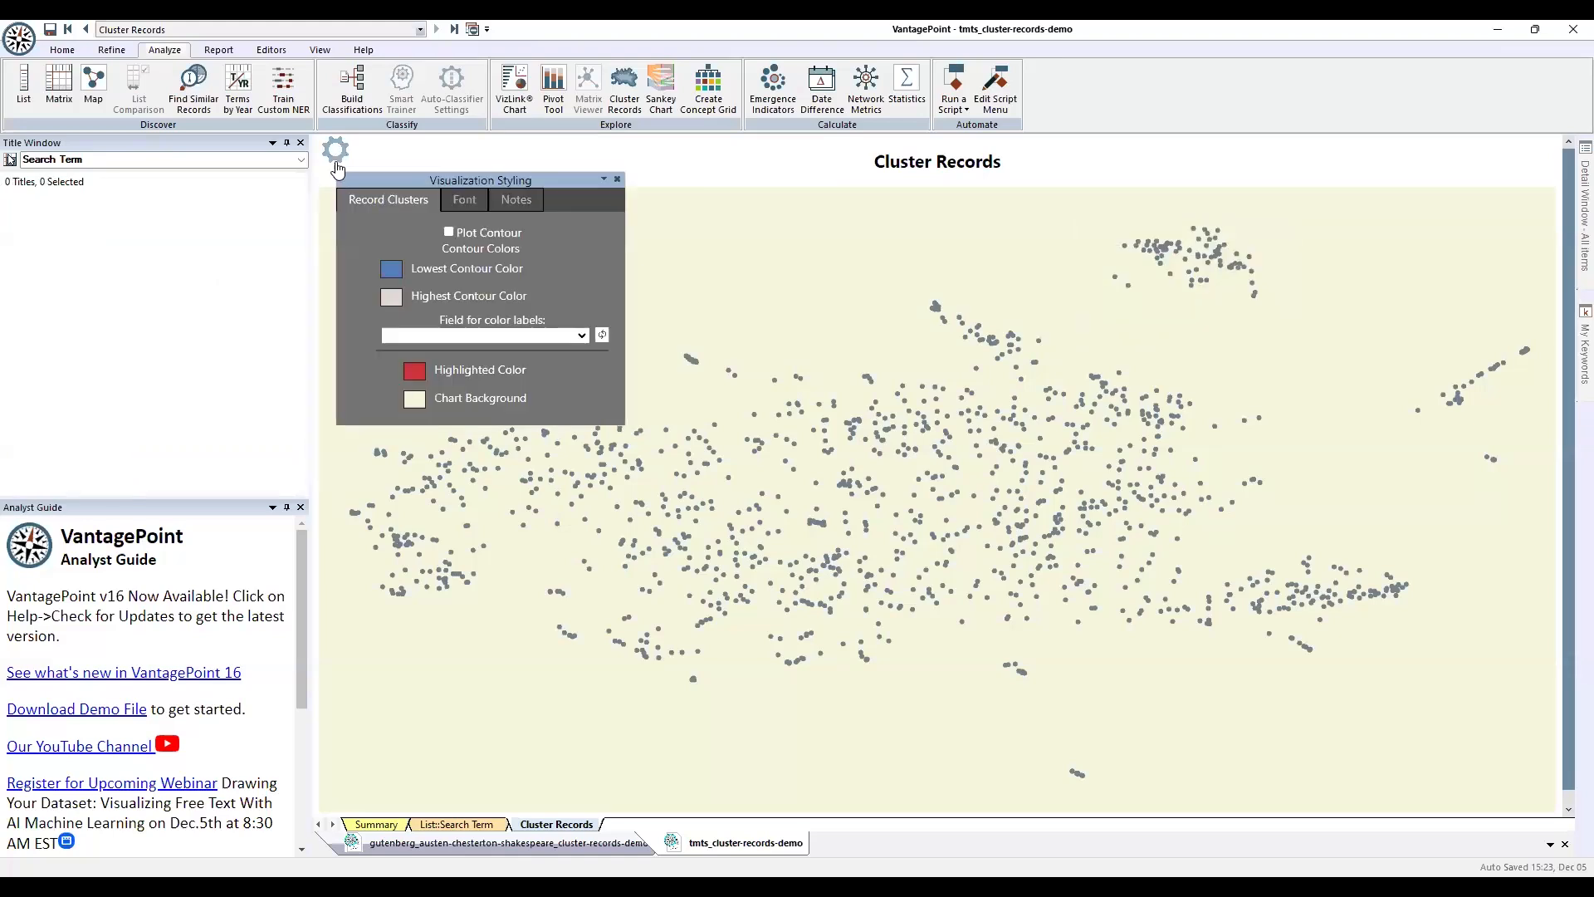
left_click(584, 336)
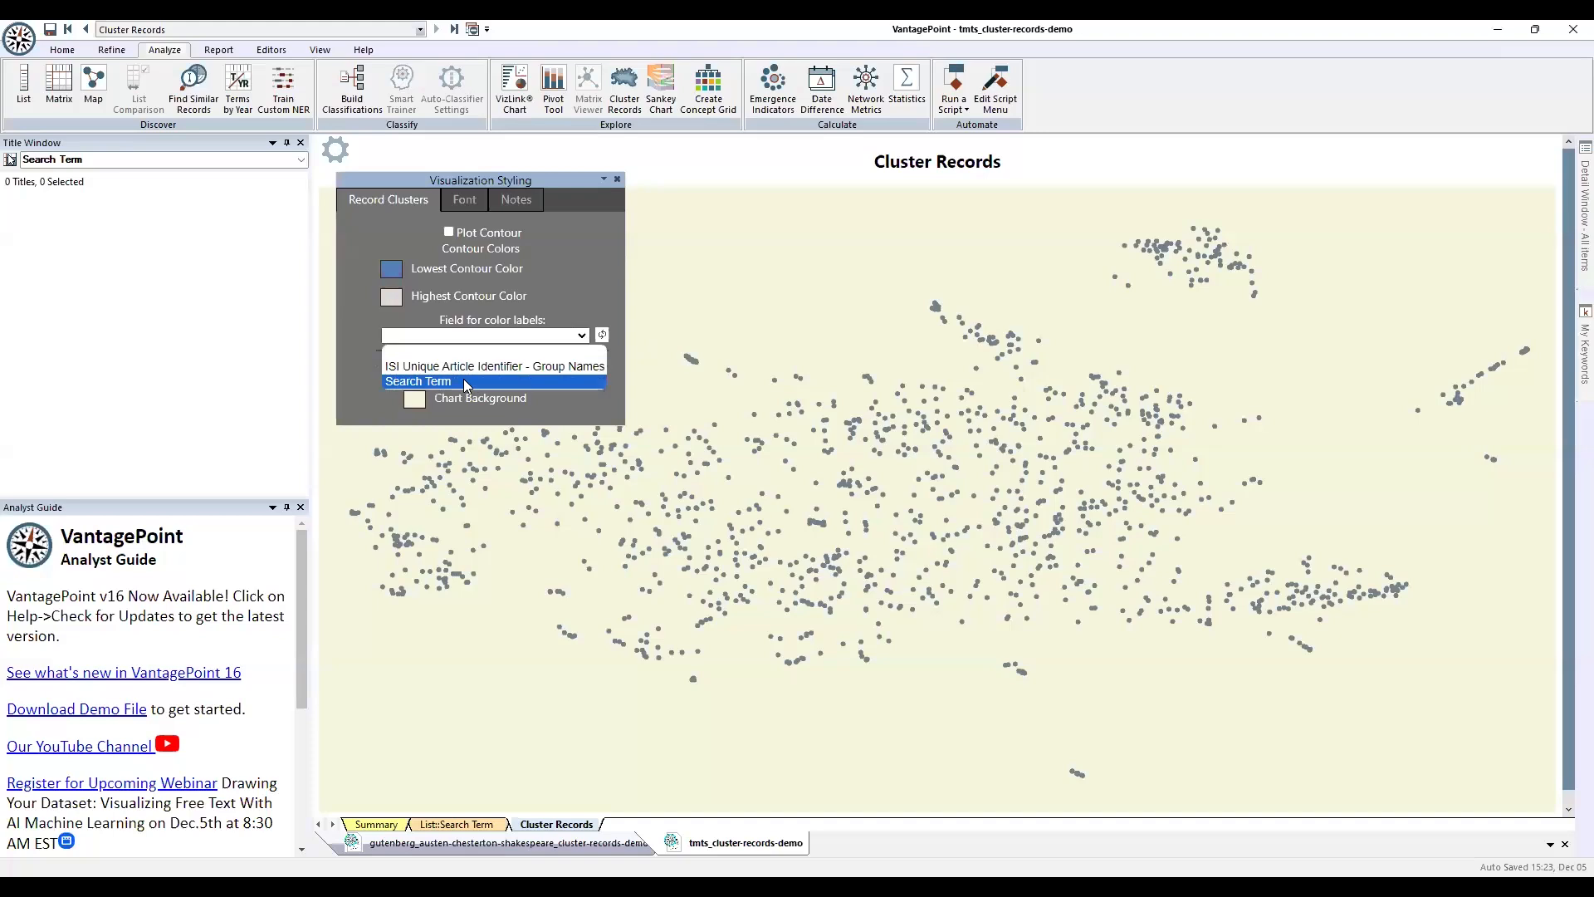
left_click(467, 384)
left_click(337, 151)
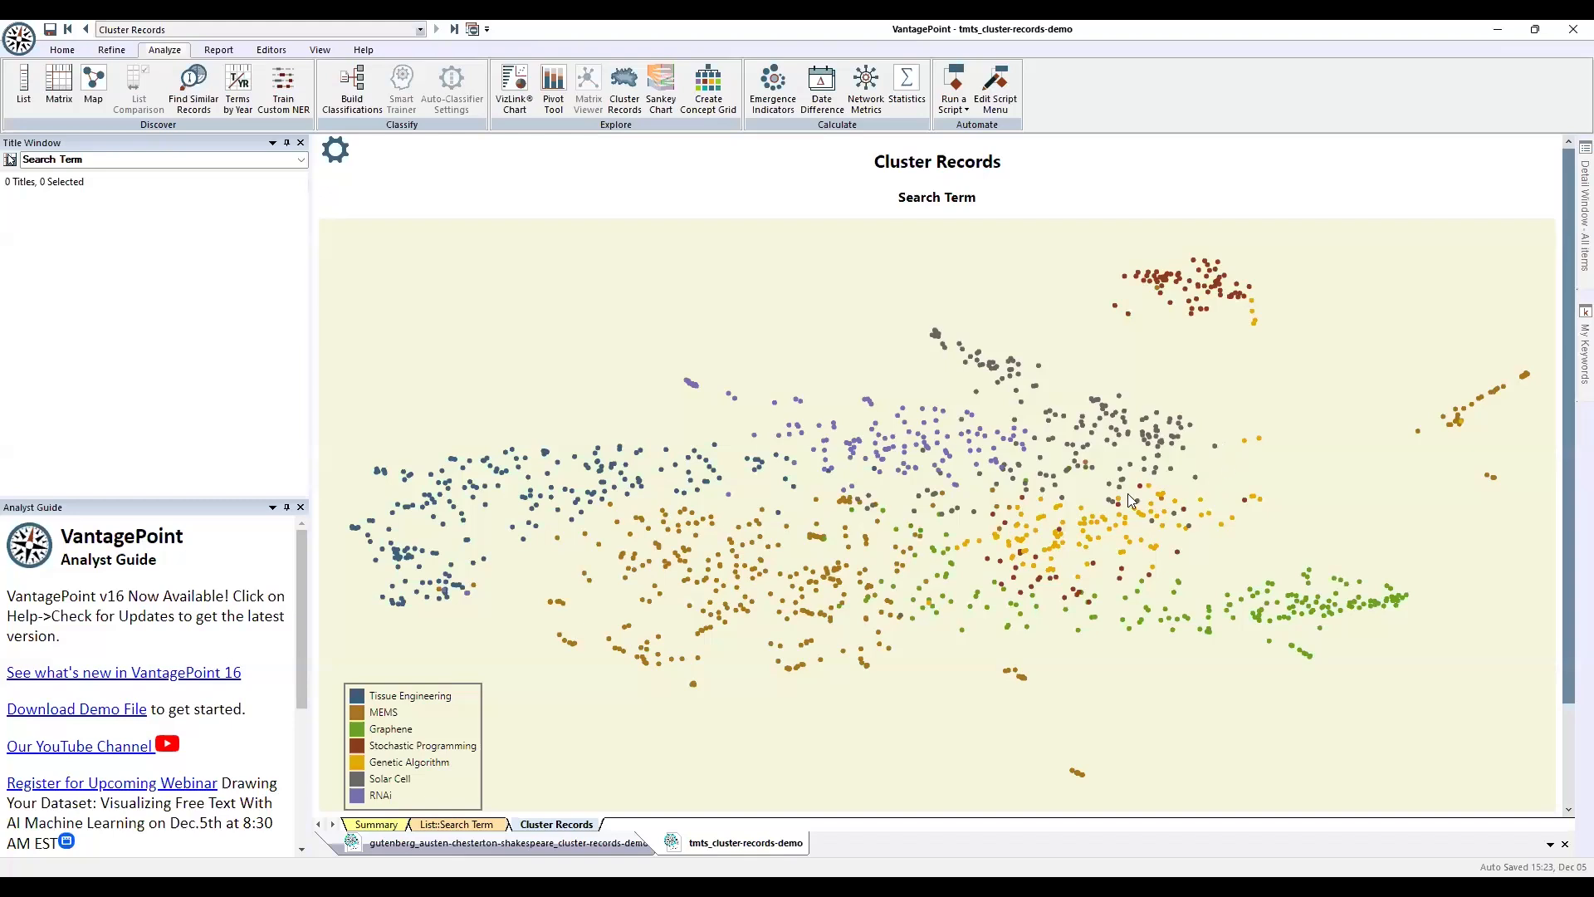
left_click_drag(1224, 455, 968, 583)
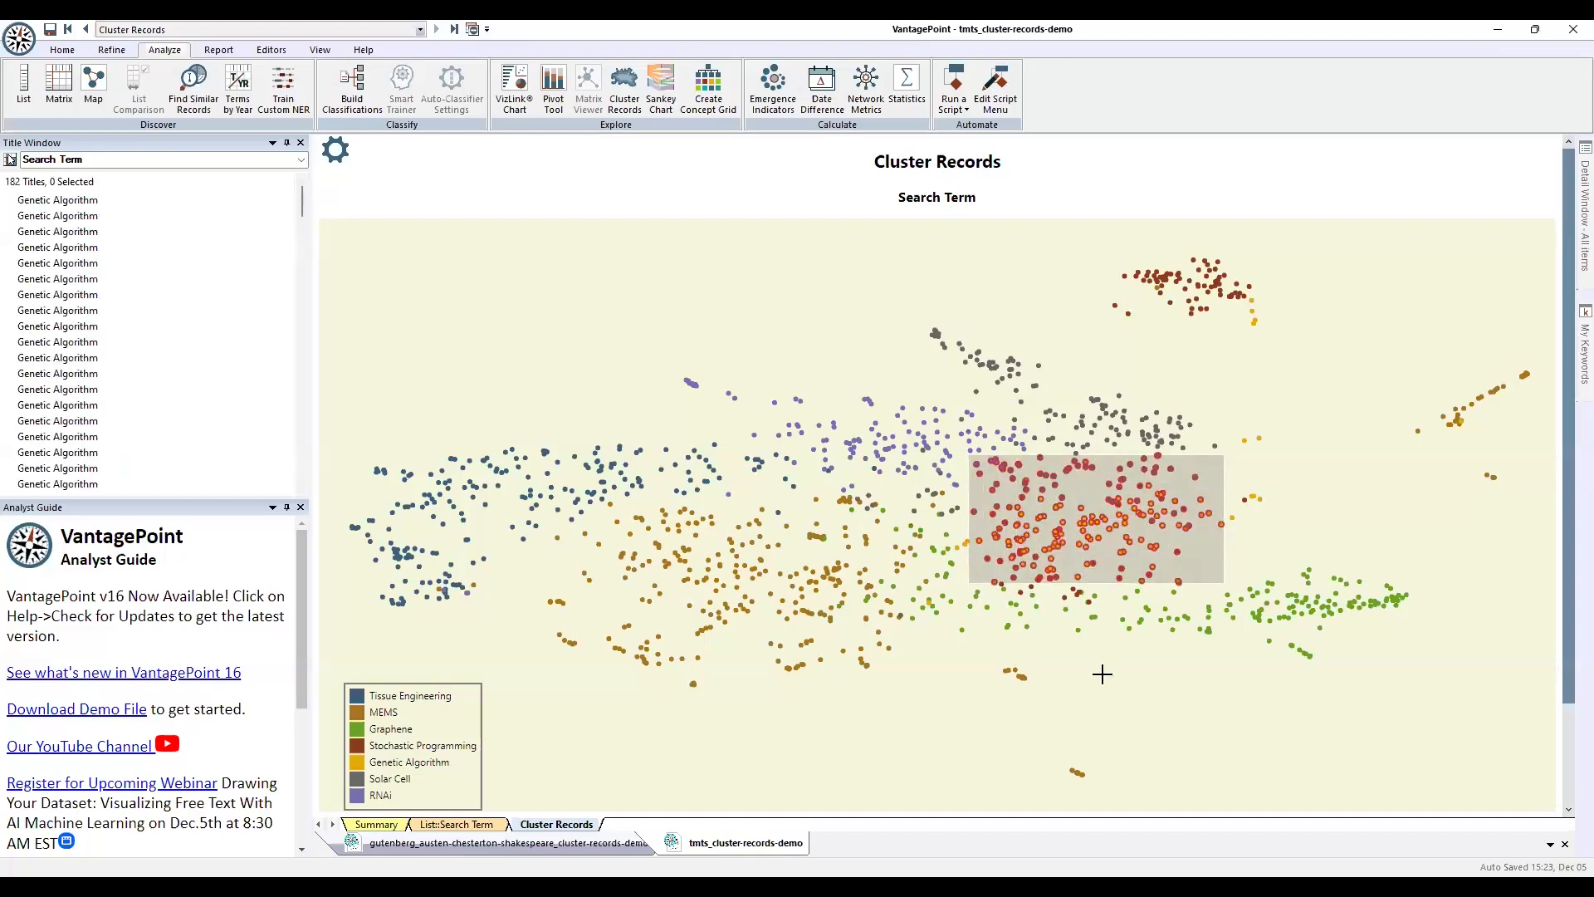
left_click(1102, 671)
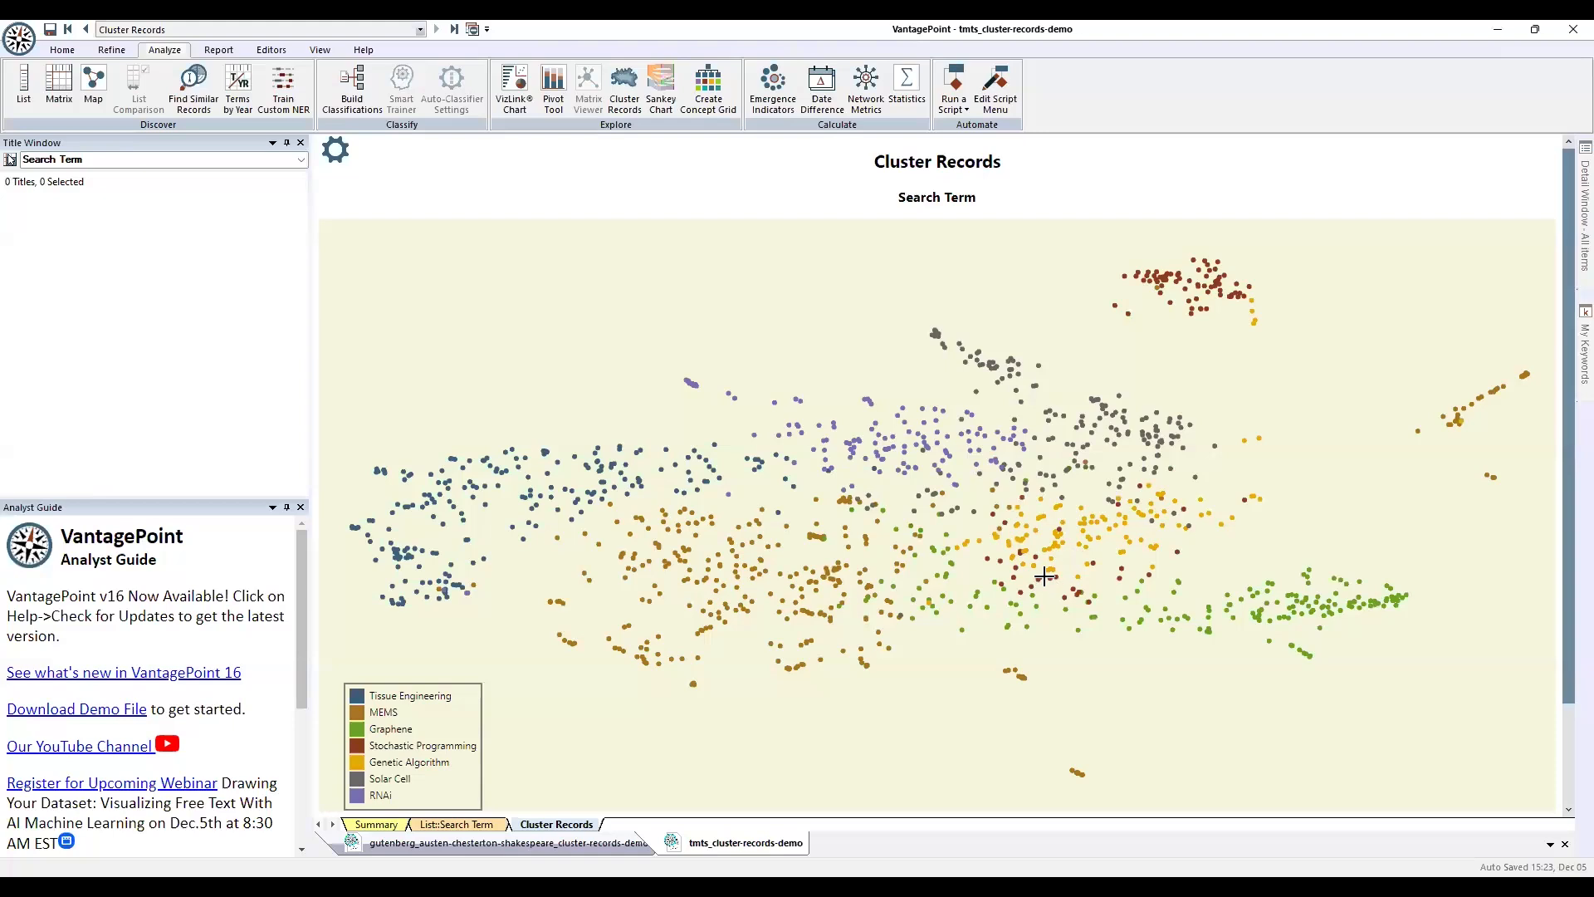